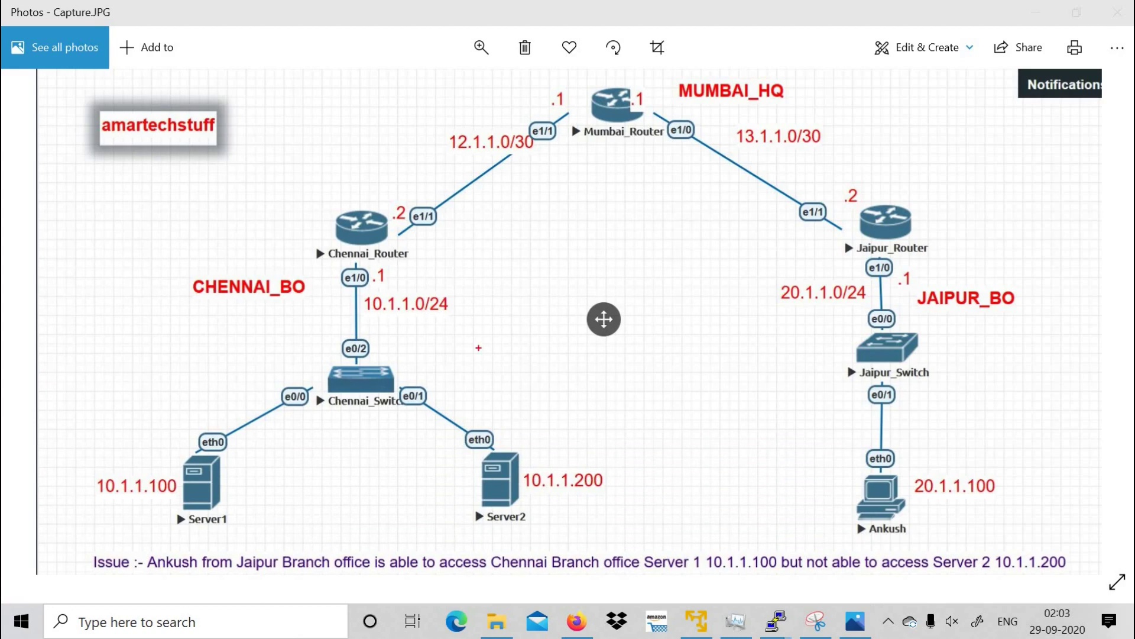
Step: Underline the CHENNAI_BO and JAIPUR_BO labels, box MUMBAI_HQ, and underline Mumbai_Router on the topology image
drag(239, 307, 301, 306)
drag(942, 319, 999, 308)
drag(674, 72, 682, 116)
mouse_move(674, 71)
mouse_down()
mouse_move(801, 70)
mouse_move(812, 117)
mouse_move(682, 126)
mouse_up()
drag(606, 151, 640, 146)
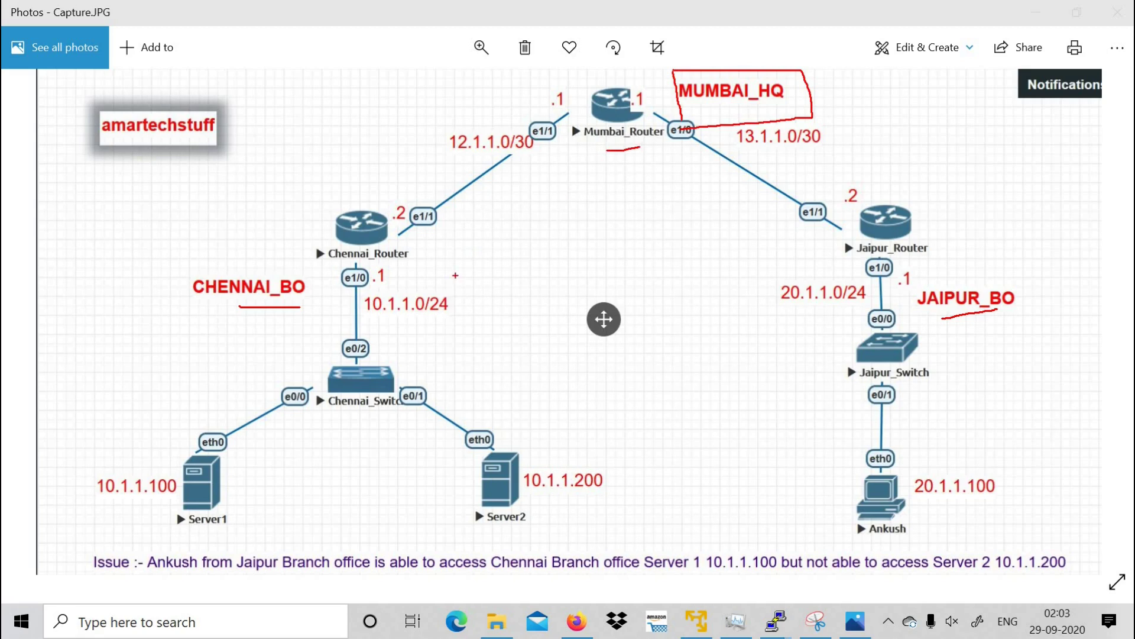
Step: Mark the Chennai and Jaipur routers and draw a line across each branch above its switch
drag(406, 272, 416, 269)
drag(812, 253, 826, 251)
drag(144, 343, 507, 344)
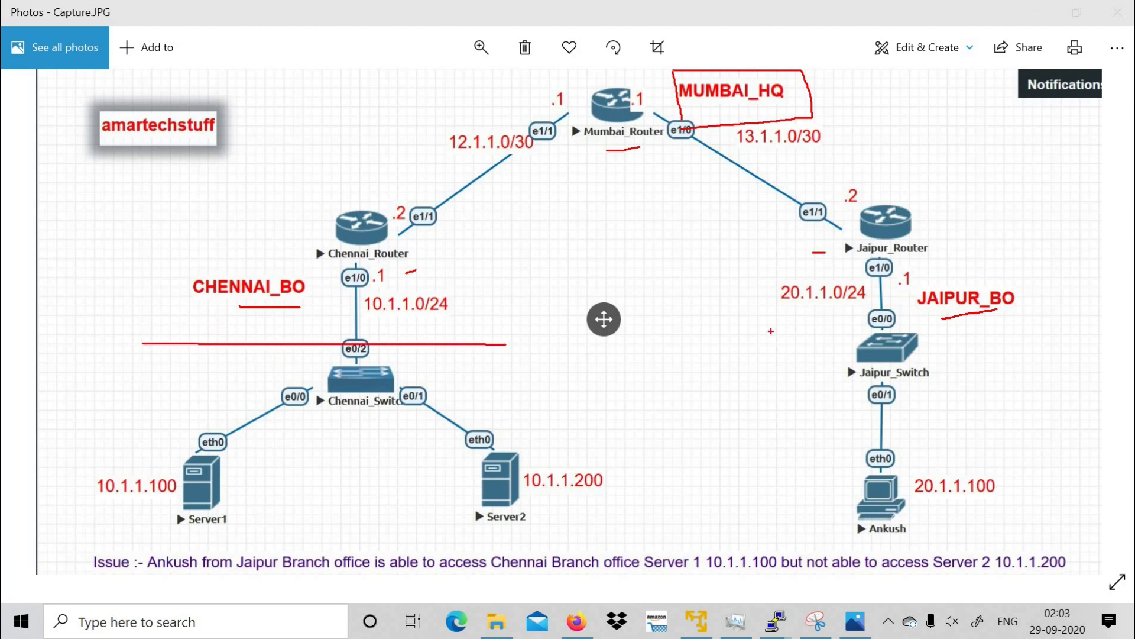
drag(771, 331, 947, 315)
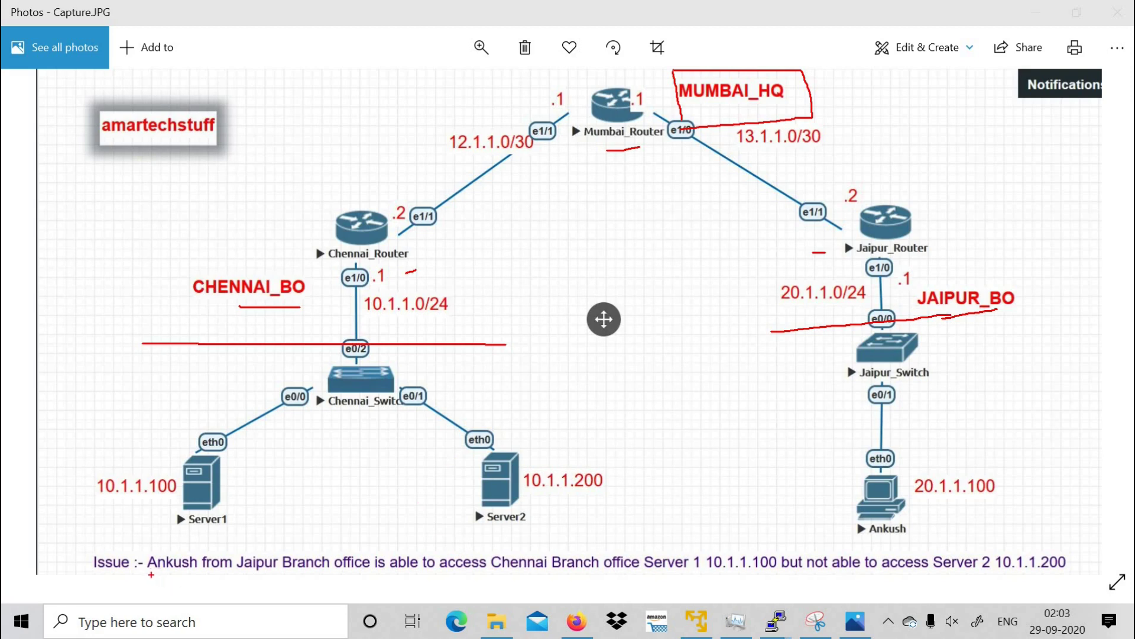
Step: Underline the key parts of the issue statement, circle the Jaipur PC, and underline the addresses 10.1.1.100 and 10.1.1.200
drag(149, 574, 395, 573)
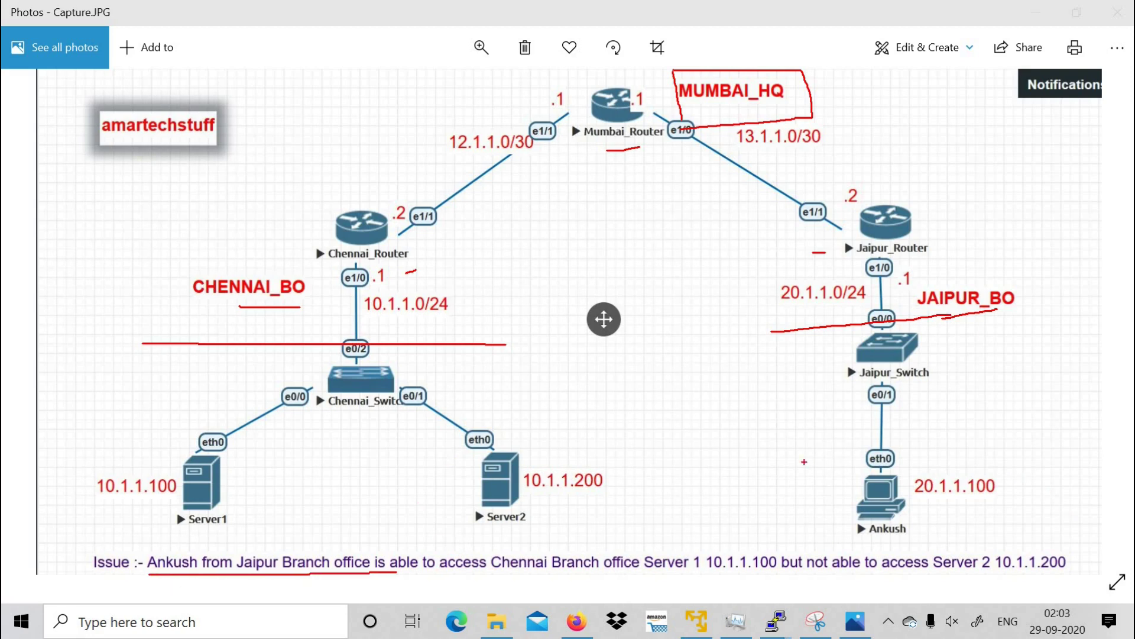
mouse_move(983, 419)
mouse_down()
mouse_move(764, 456)
mouse_move(751, 495)
mouse_move(801, 531)
mouse_move(975, 529)
mouse_move(1011, 499)
mouse_move(1004, 447)
mouse_move(959, 420)
mouse_up()
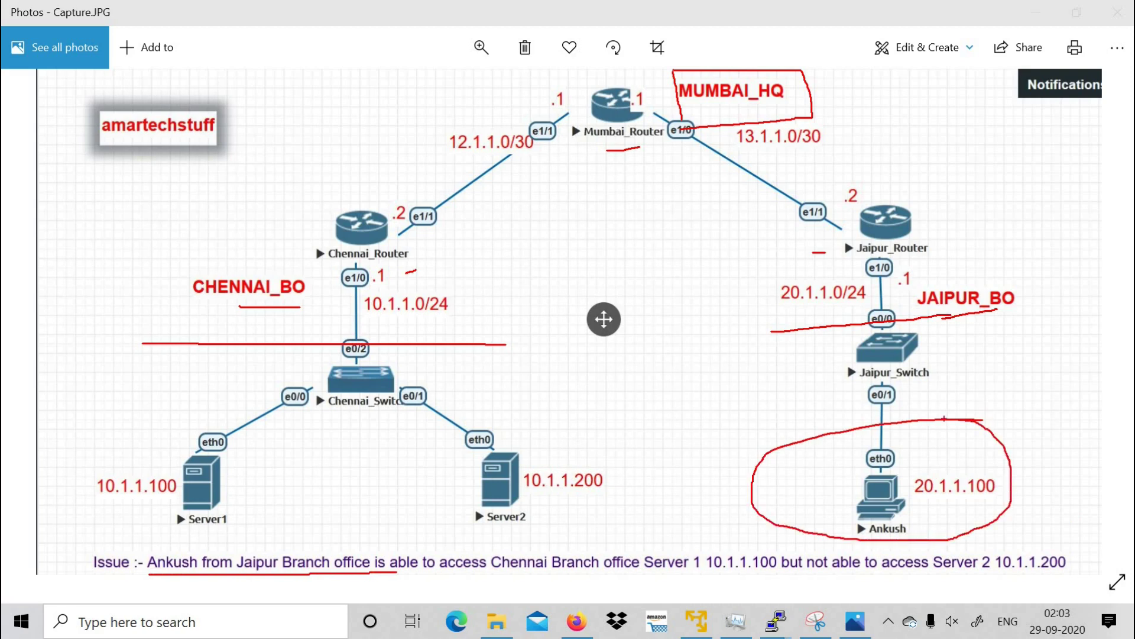
drag(509, 572, 698, 565)
mouse_move(115, 504)
mouse_down()
mouse_move(175, 503)
mouse_move(172, 512)
mouse_up()
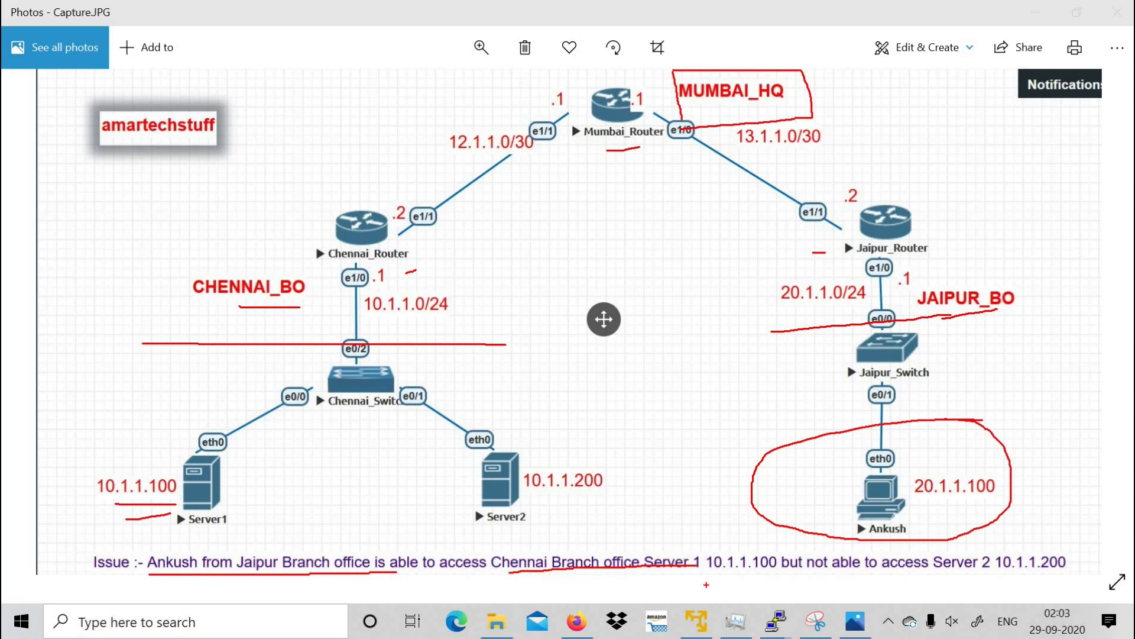
drag(938, 571, 1059, 573)
drag(527, 499, 604, 494)
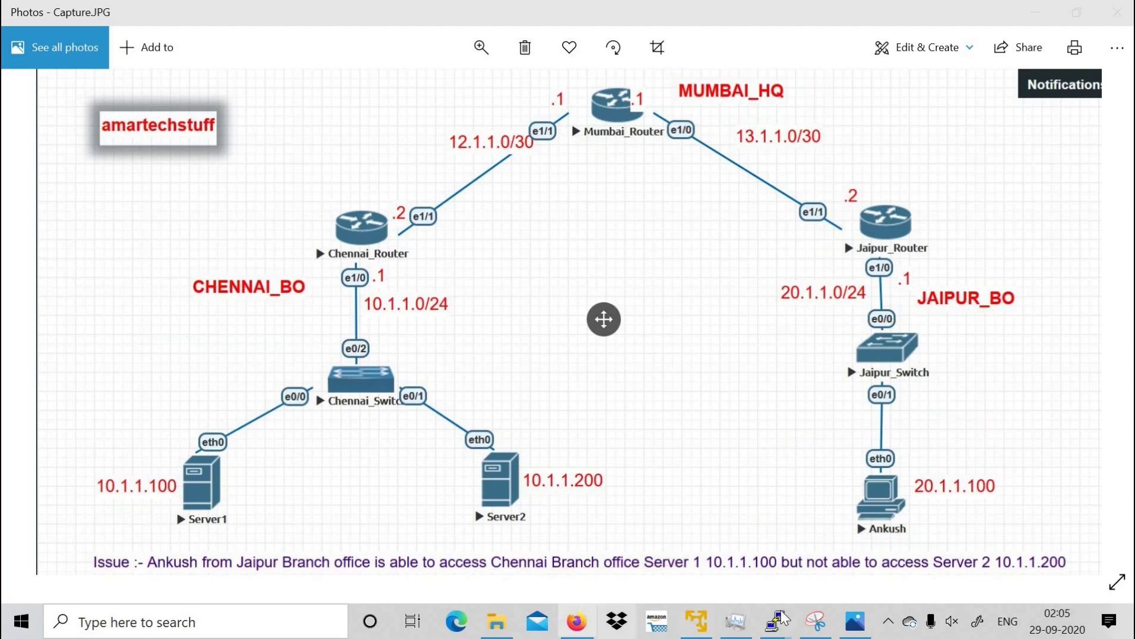
Step: Switch to the Jaipur PC's PuTTY console and ping Server1 at 10.1.1.100
mouse_move(783, 628)
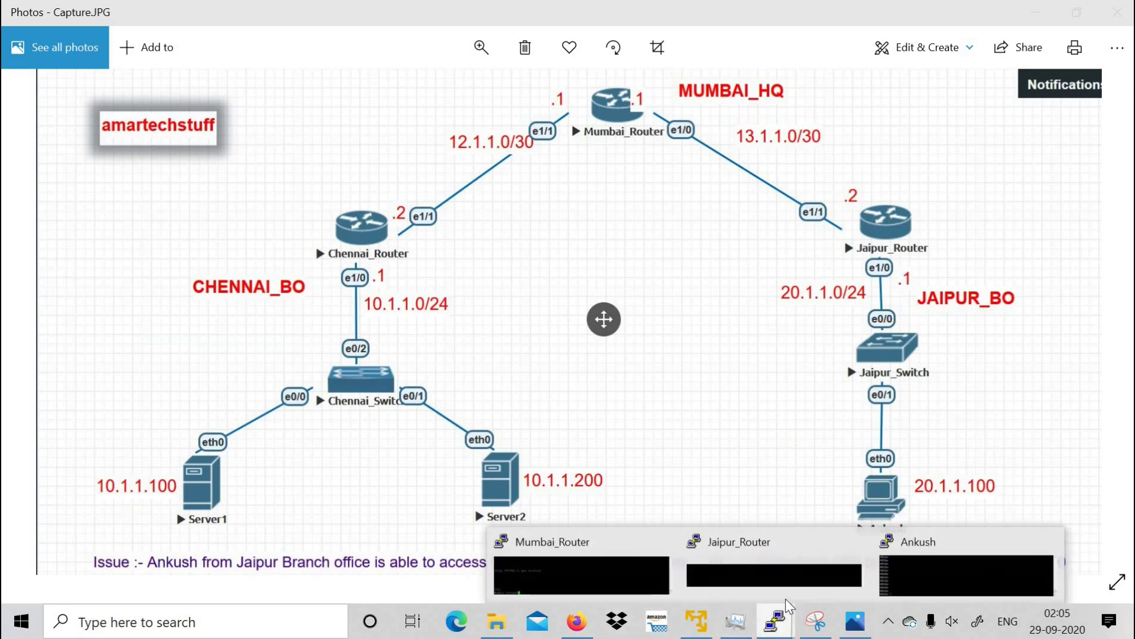
click(914, 591)
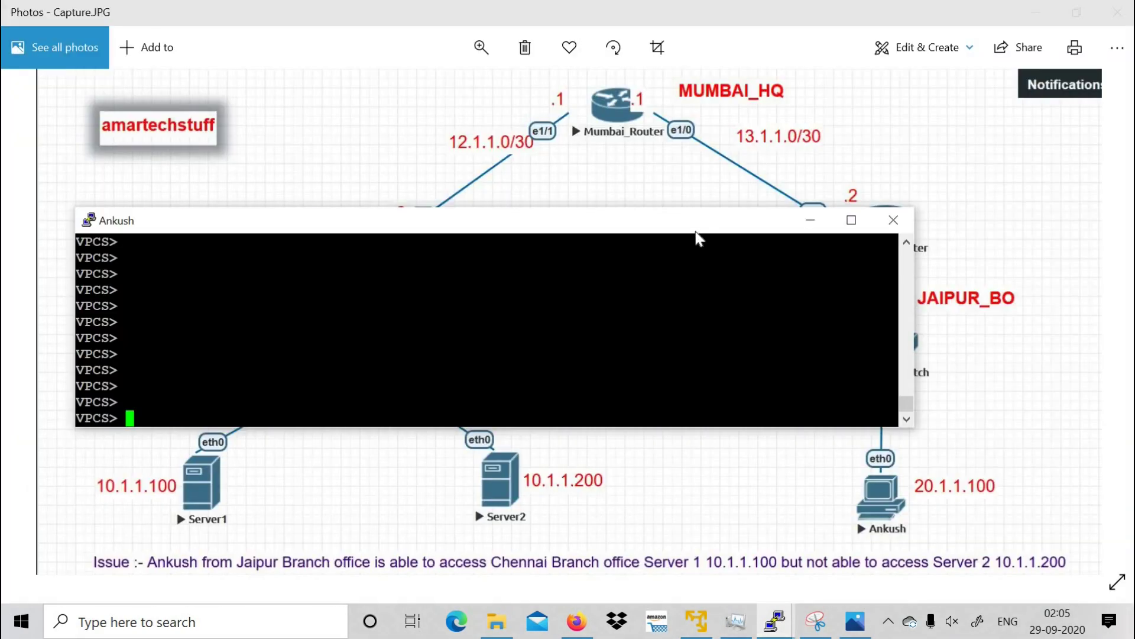
drag(700, 228, 761, 59)
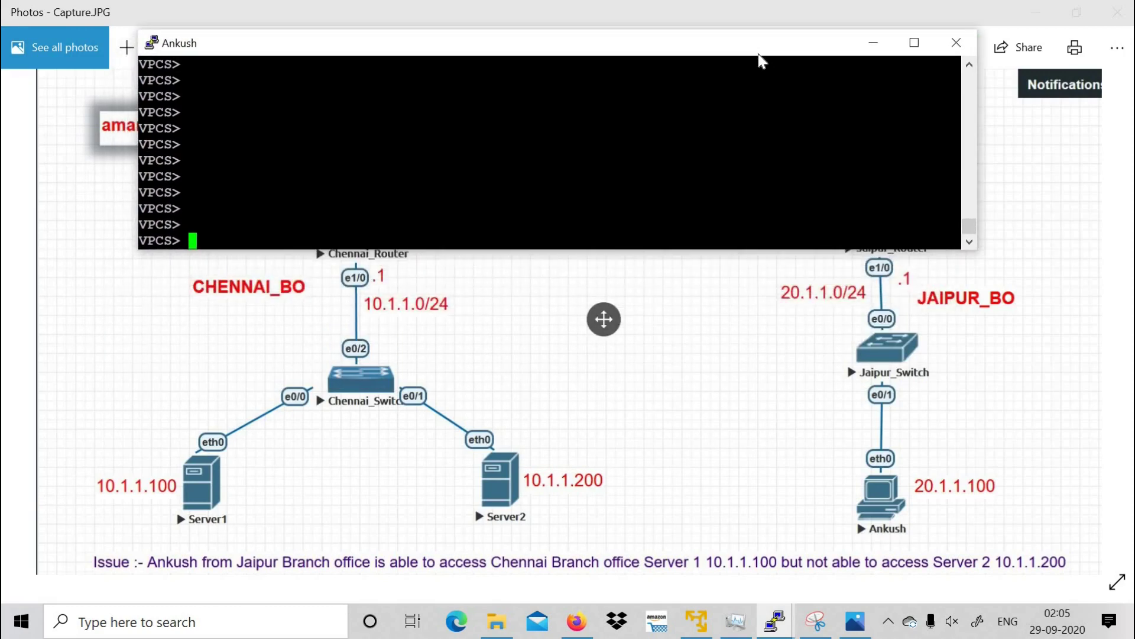
text(ping 10.1.1.100)
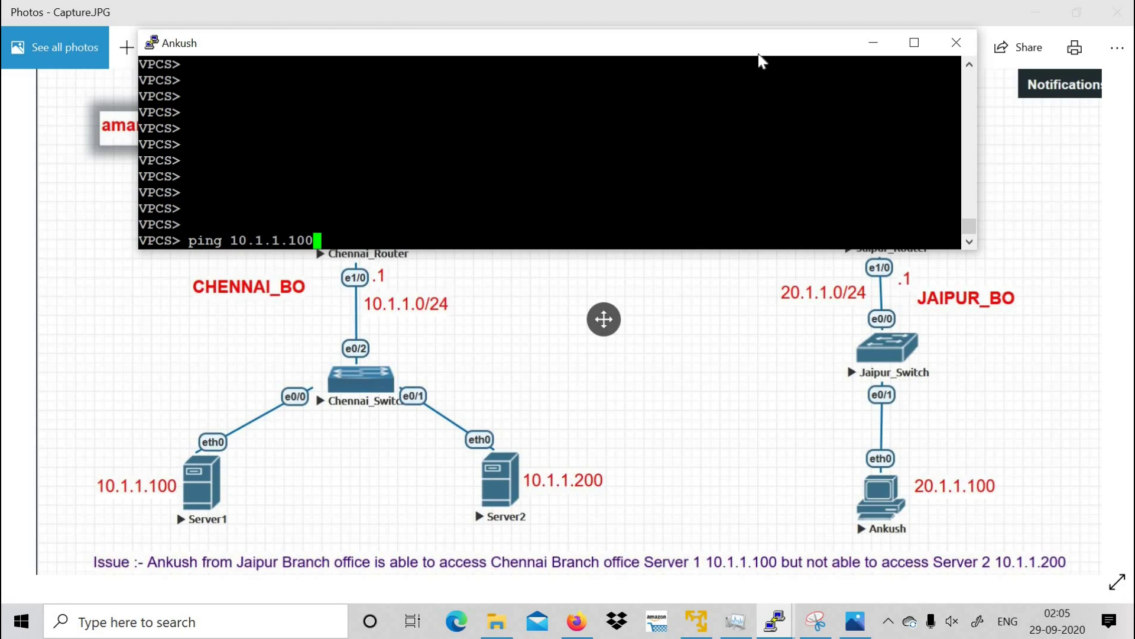
key(Return)
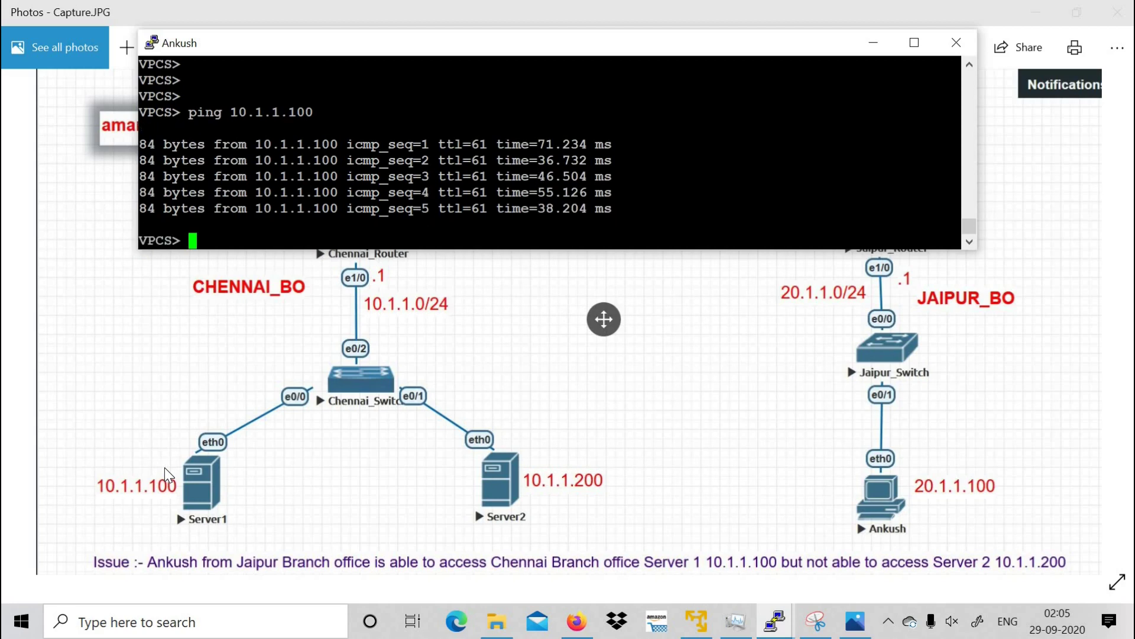
Step: Ping Server2 at 10.1.1.200 from the Jaipur PC and highlight the error text in the replies
key(Up)
key(BackSpace)
key(BackSpace)
key(BackSpace)
text(200)
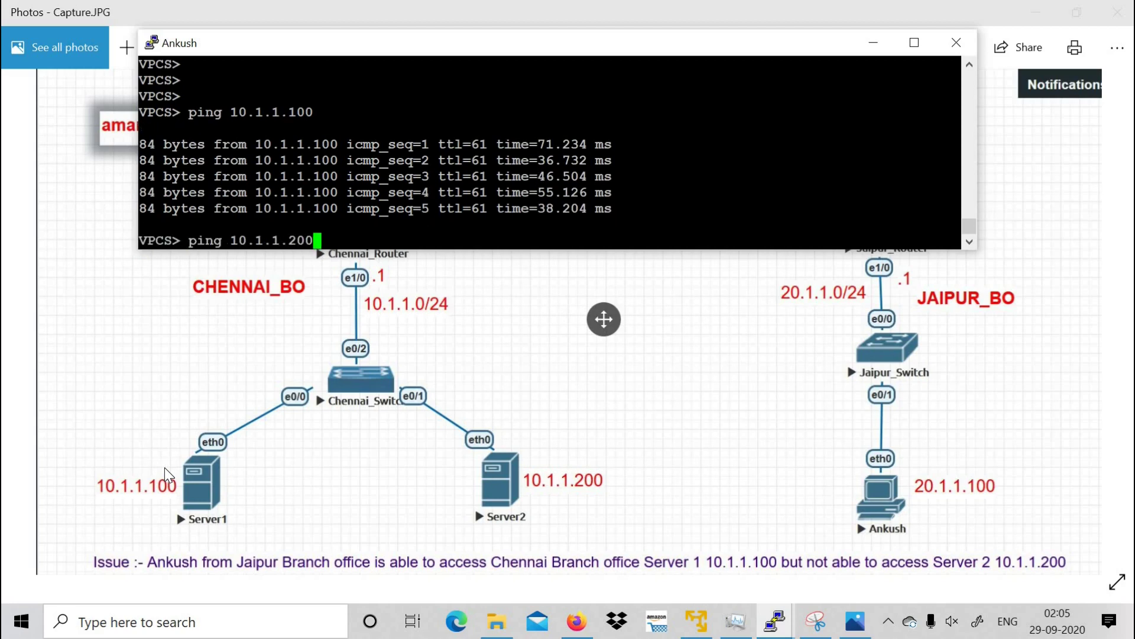
key(Return)
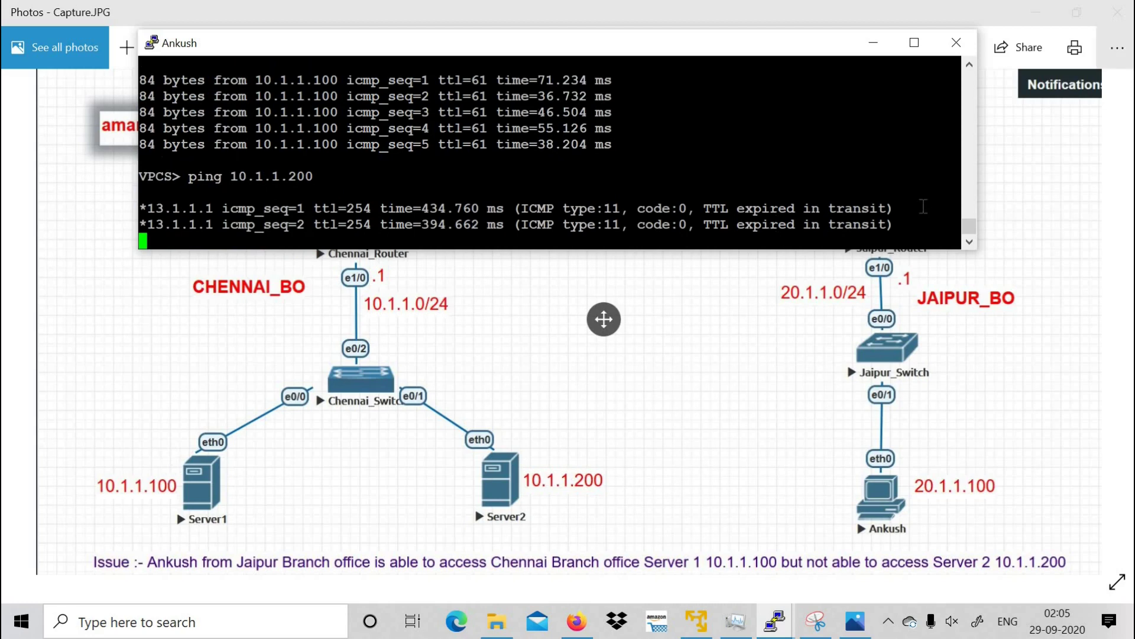
drag(762, 208, 645, 208)
drag(832, 207, 876, 207)
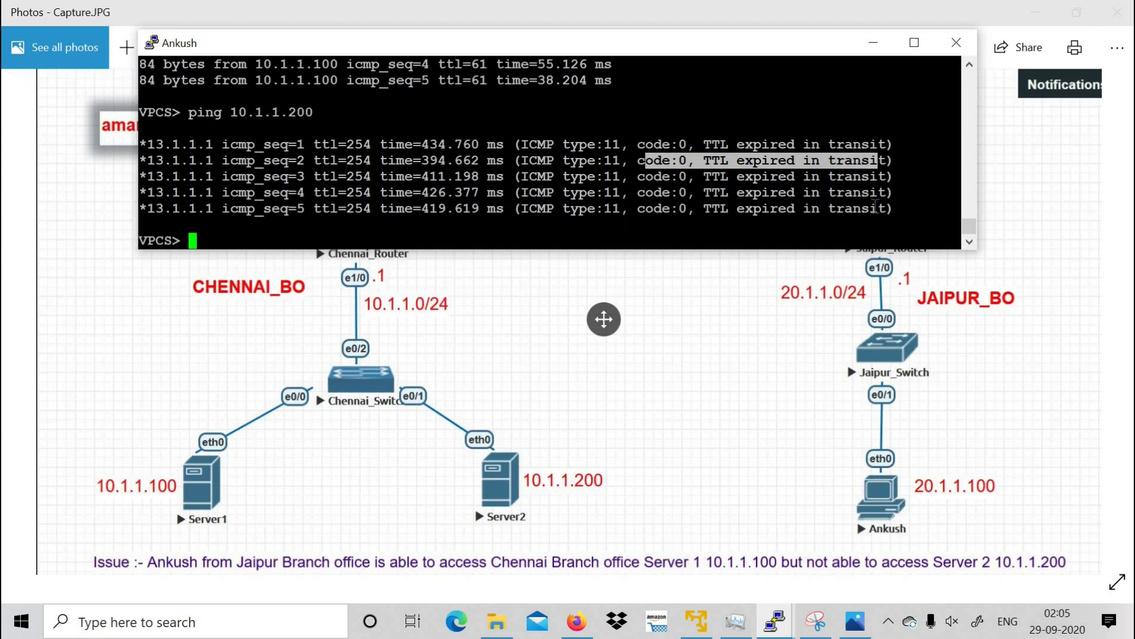
Step: Move the ping output out of view by adding blank prompts in the Jaipur PC's console
key(Return)
key(Return)
key(Return)
key(Return)
key(Return)
key(Return)
key(Return)
key(Return)
key(Return)
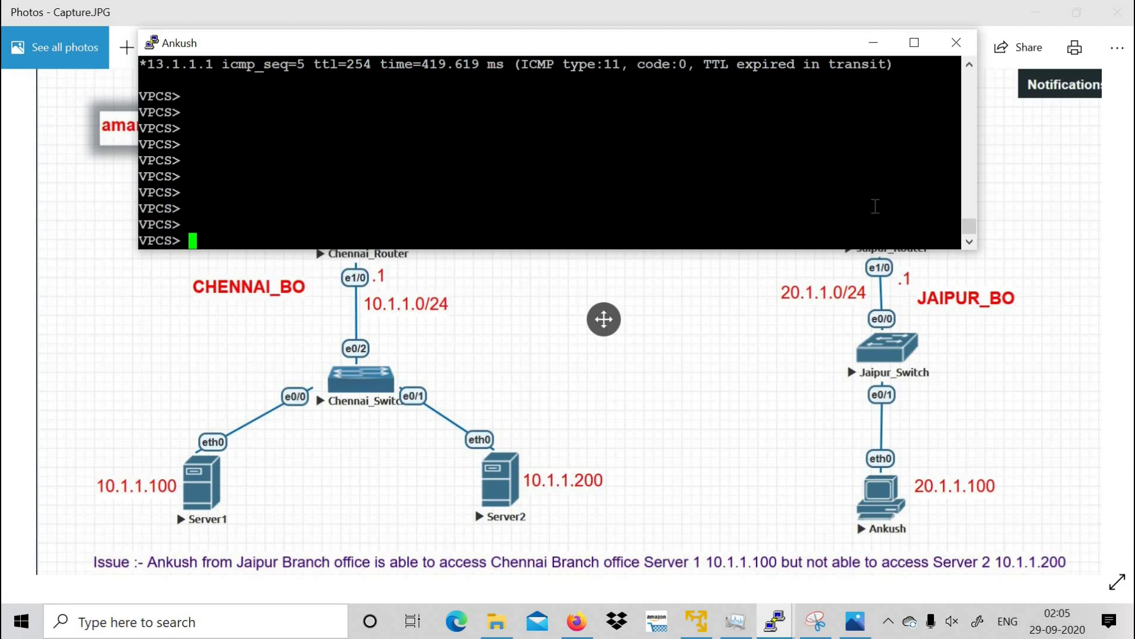
Step: Switch to the topology image in Photos and underline the Jaipur PC, Server1 and Server2
click(776, 410)
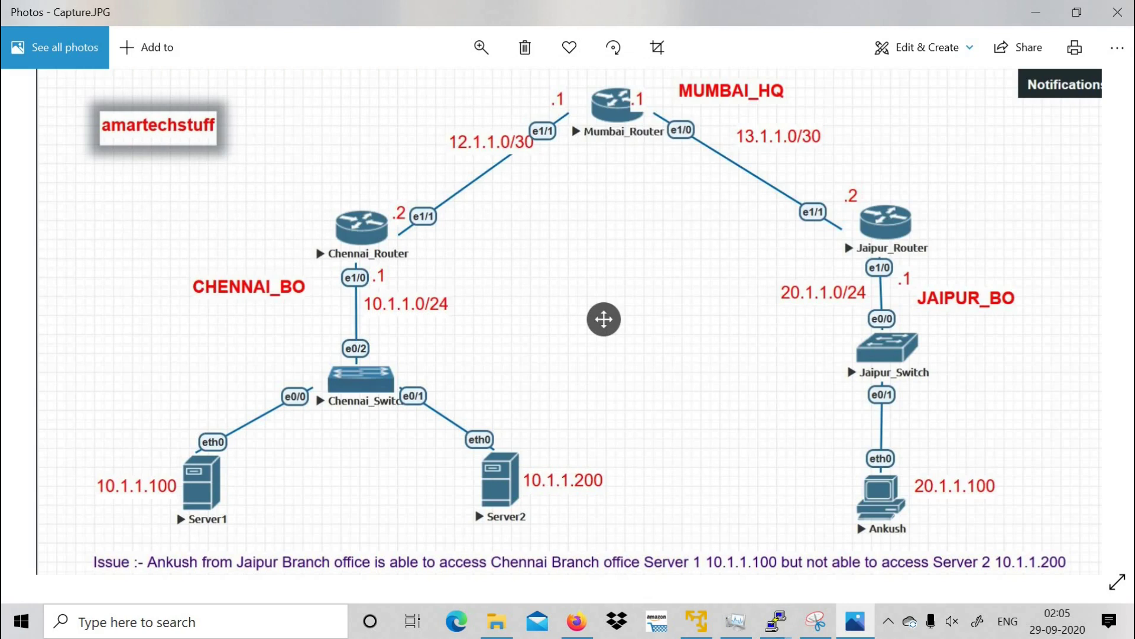
drag(870, 545, 919, 542)
drag(210, 536, 254, 527)
drag(514, 531, 580, 518)
Step: Return to the Jaipur PC's PuTTY console and trace the route to 10.1.1.100
click(775, 620)
click(905, 577)
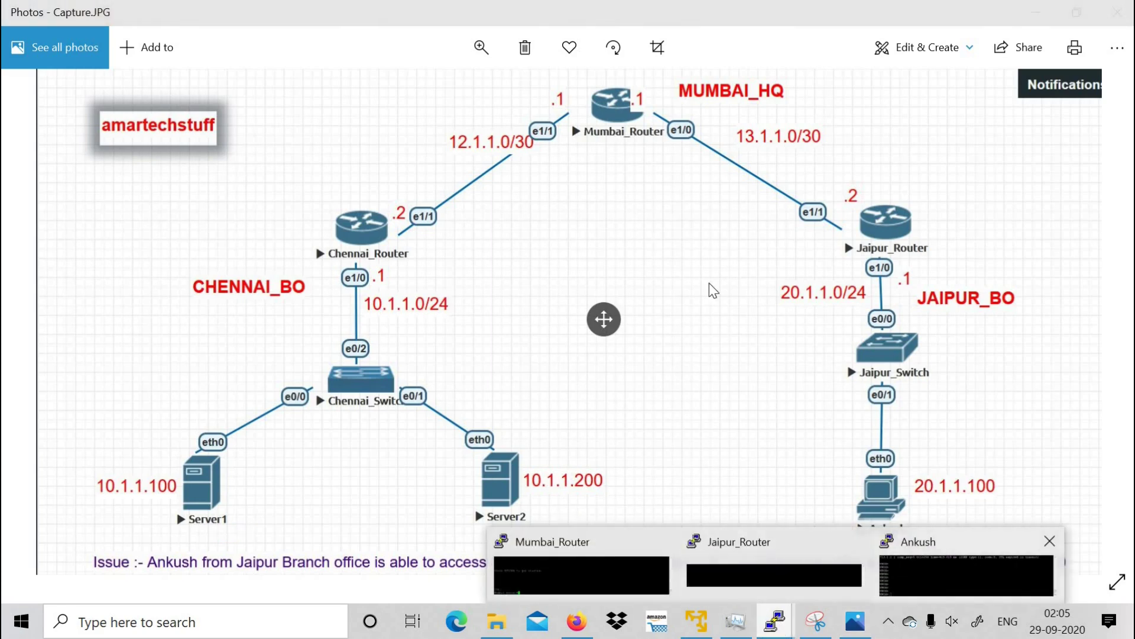
key(Return)
key(Return)
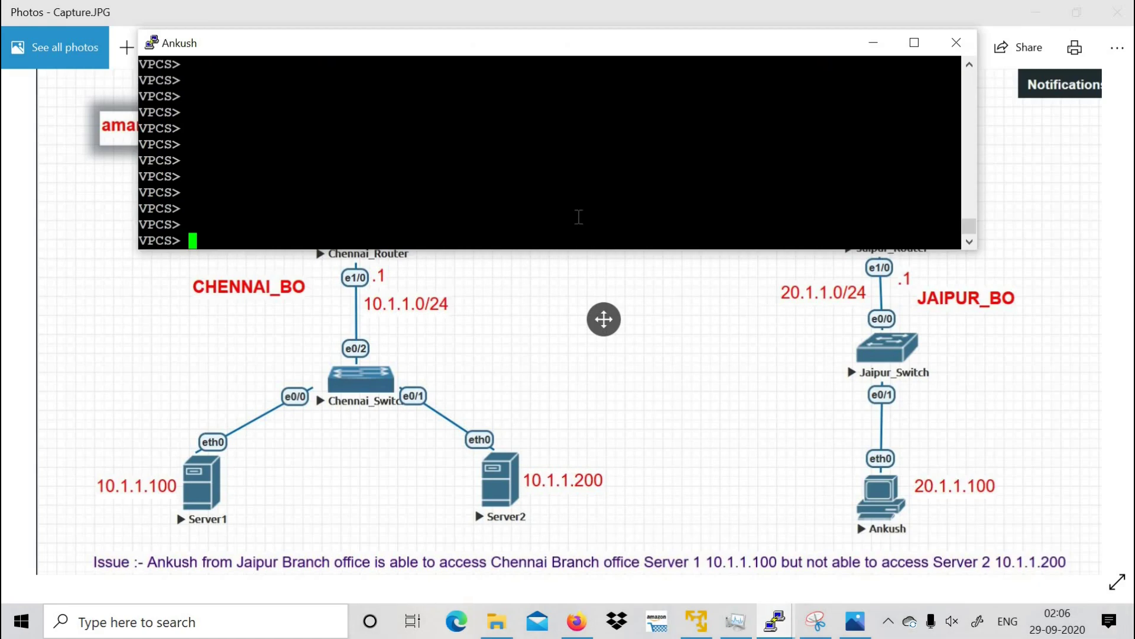
text(trace)
text(10.1.1)
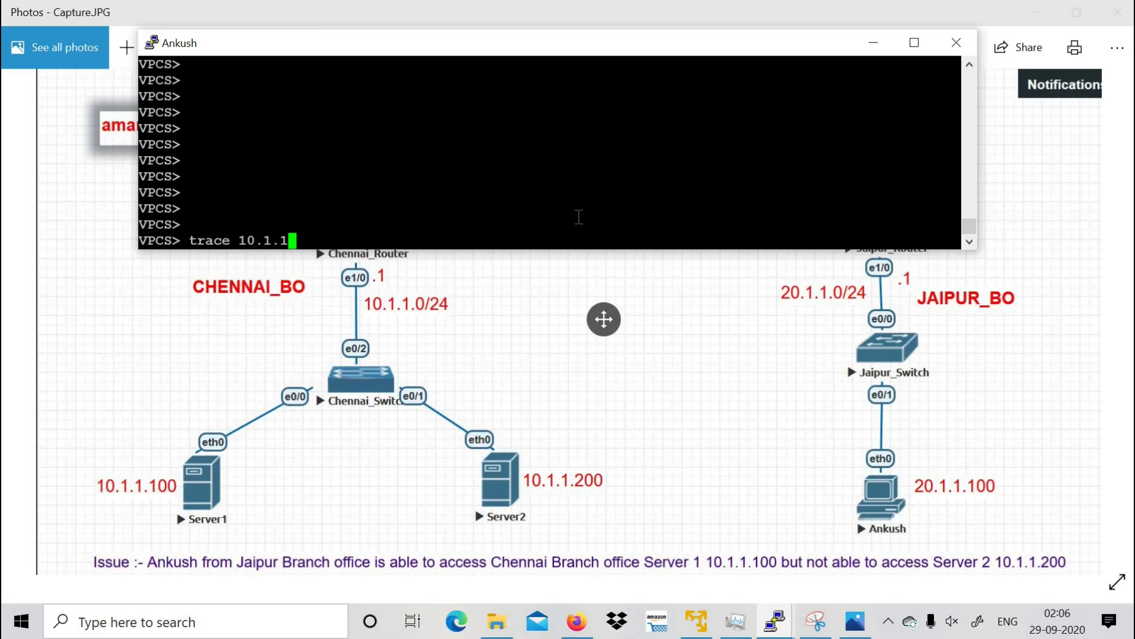
text(.100)
key(Return)
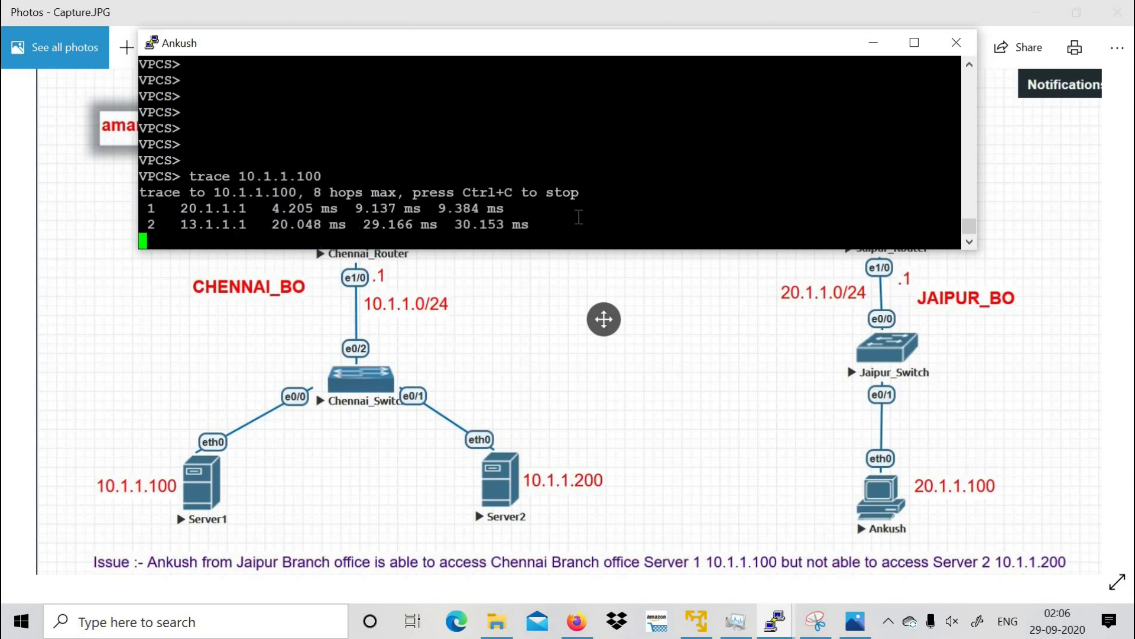
Step: Move the console clear of the routers and highlight the first two hops, 20.1.1.1 and 13.1.1.1, in the trace
drag(338, 42, 431, 213)
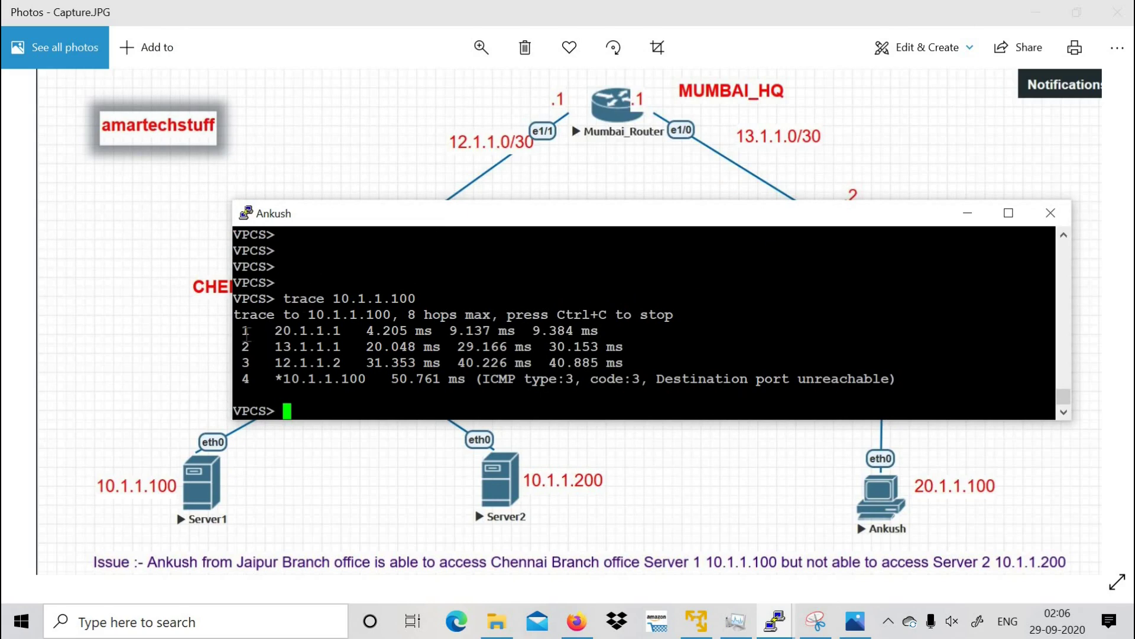
drag(243, 331, 282, 331)
drag(480, 382, 481, 379)
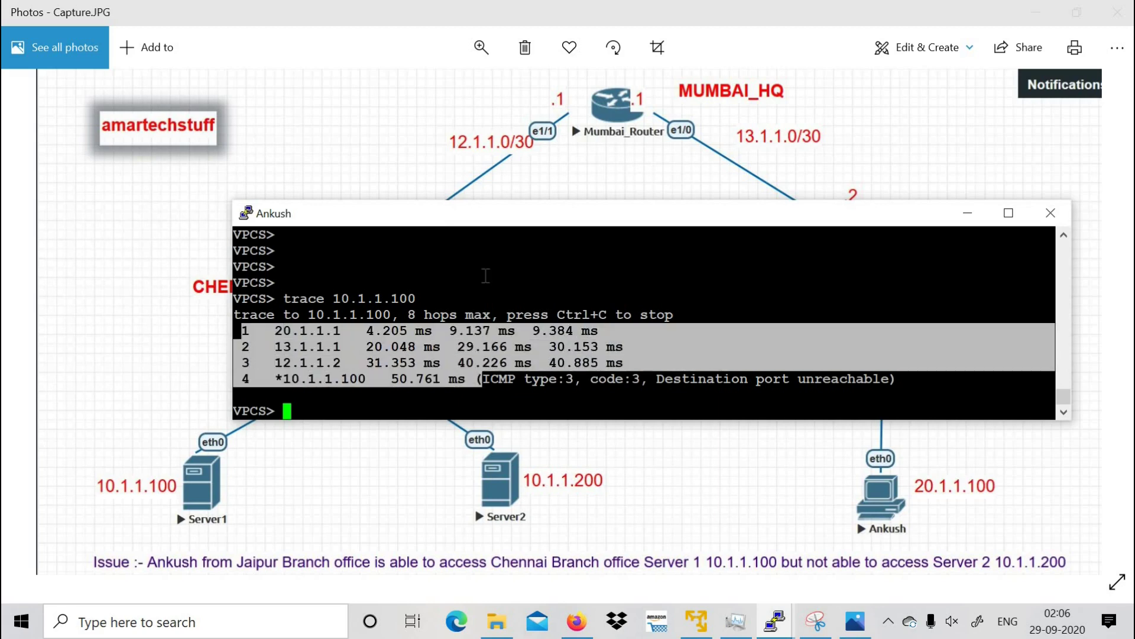
drag(522, 213, 671, 367)
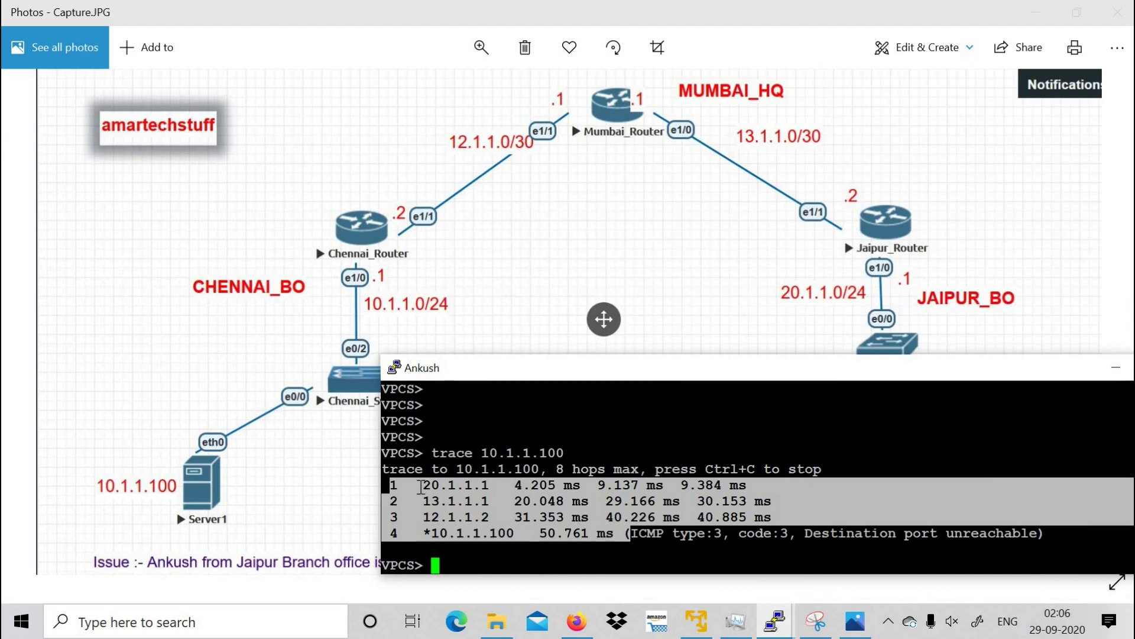
drag(398, 484, 489, 485)
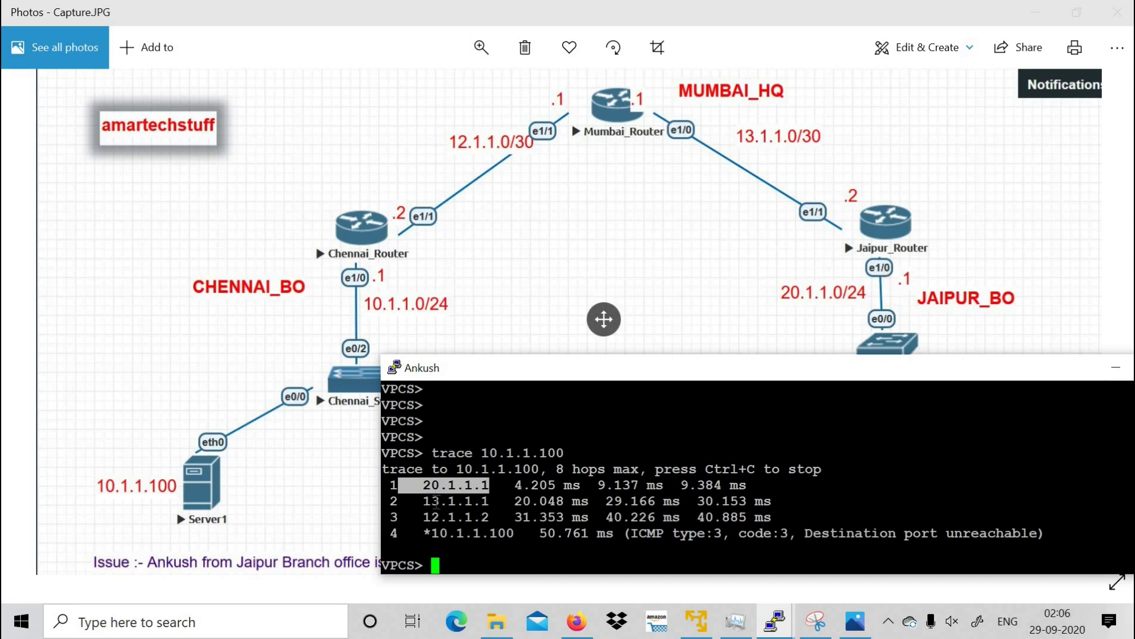
drag(424, 501, 497, 501)
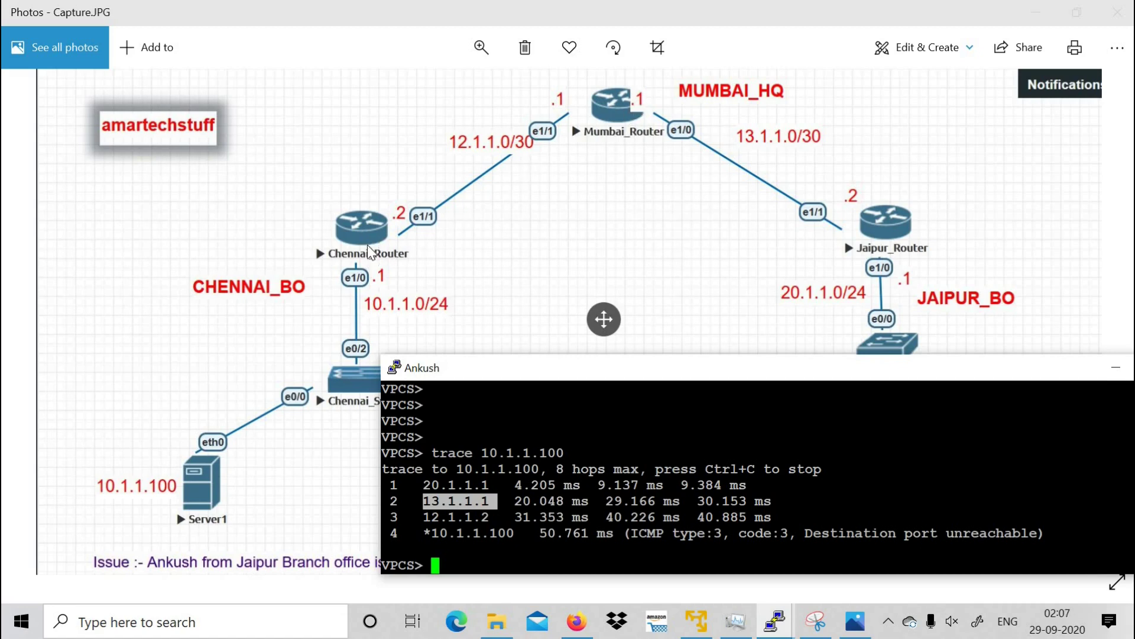
Step: Underline hop 20.1.1.1 beside the full topology and draw an arrow from the Jaipur PC to the Jaipur router
click(713, 228)
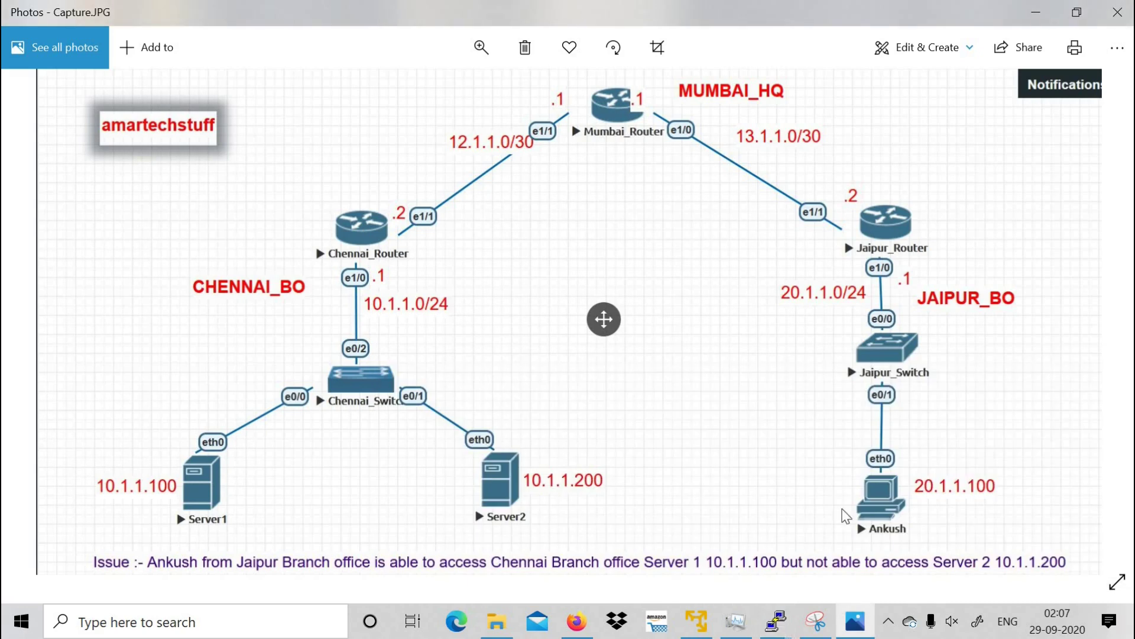
key(alt+Tab)
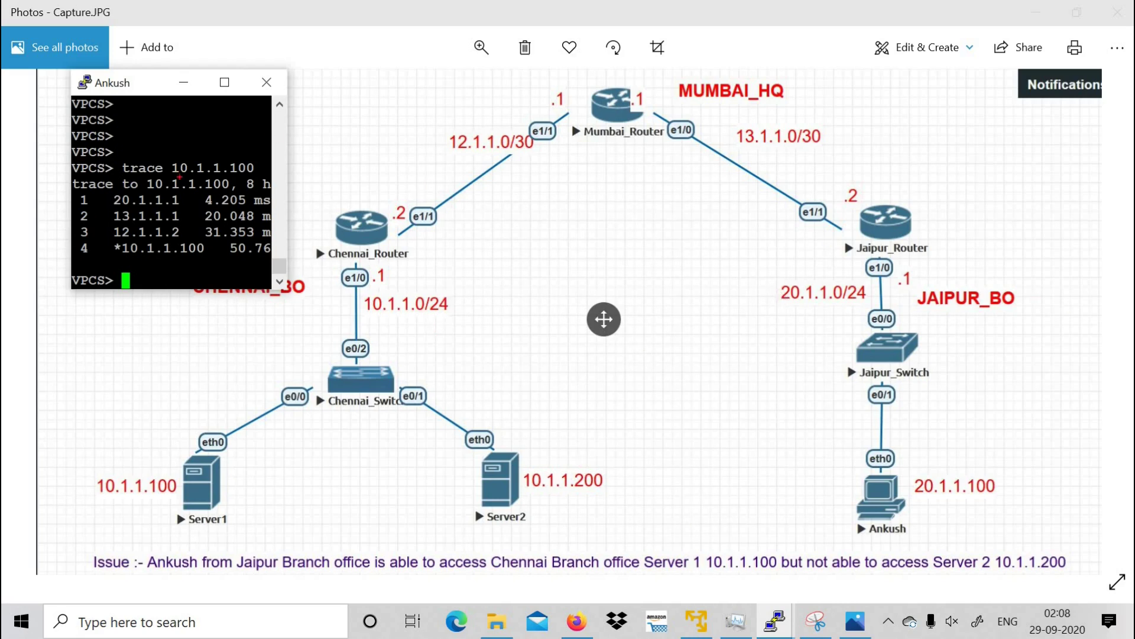
drag(114, 204, 176, 207)
mouse_move(797, 270)
mouse_down()
mouse_move(852, 265)
mouse_move(843, 273)
mouse_up()
mouse_move(841, 508)
mouse_down()
mouse_move(828, 255)
mouse_move(837, 282)
mouse_up()
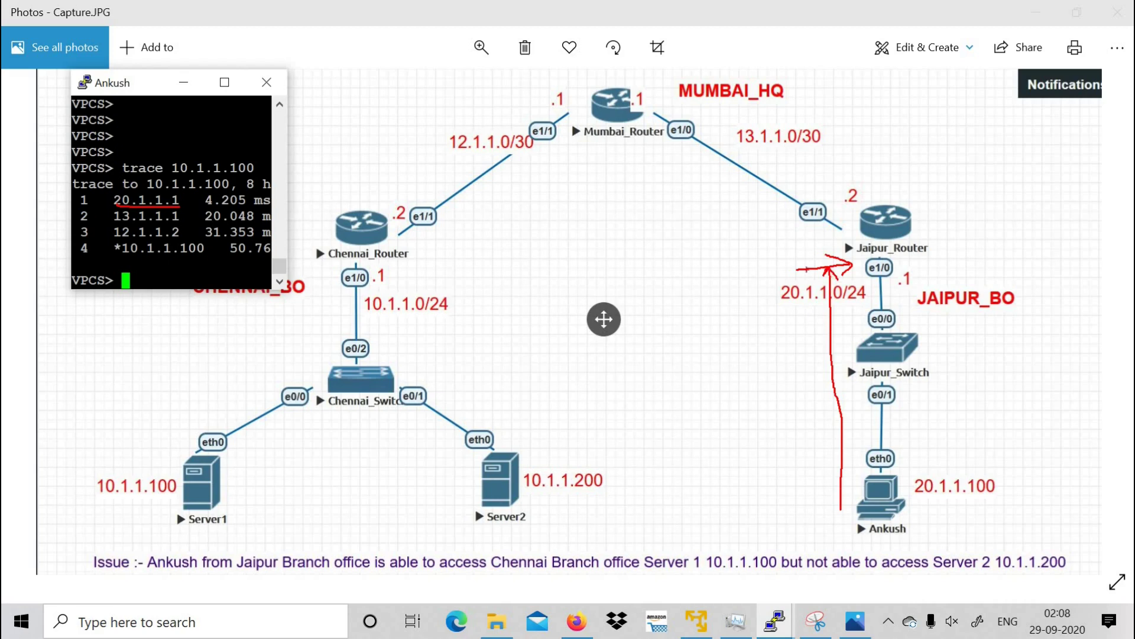
Step: Underline hop 13.1.1.1, mark the Mumbai router, and draw the path to it from the Jaipur router
drag(109, 222, 193, 221)
drag(629, 133, 673, 101)
drag(825, 267, 653, 130)
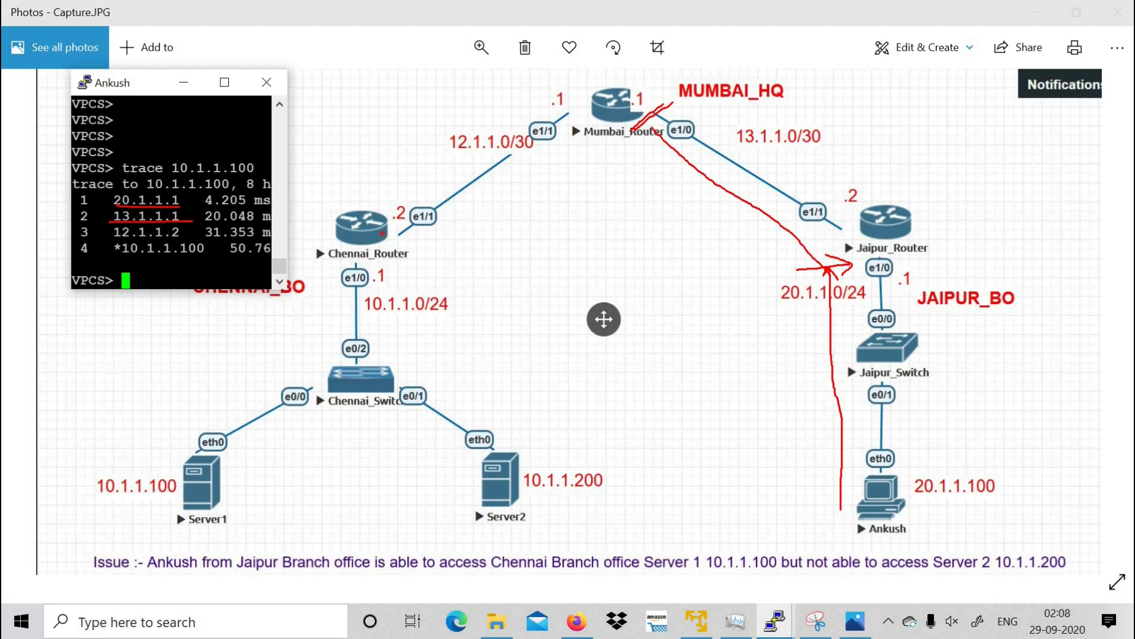
Step: Draw the path from the Mumbai router through the Chennai router to Server1, circle the Chennai switch, and underline hop 10.1.1.100
drag(385, 234, 496, 232)
mouse_move(650, 126)
mouse_down()
mouse_move(545, 148)
mouse_move(407, 243)
mouse_move(368, 379)
mouse_move(243, 455)
mouse_move(221, 533)
mouse_up()
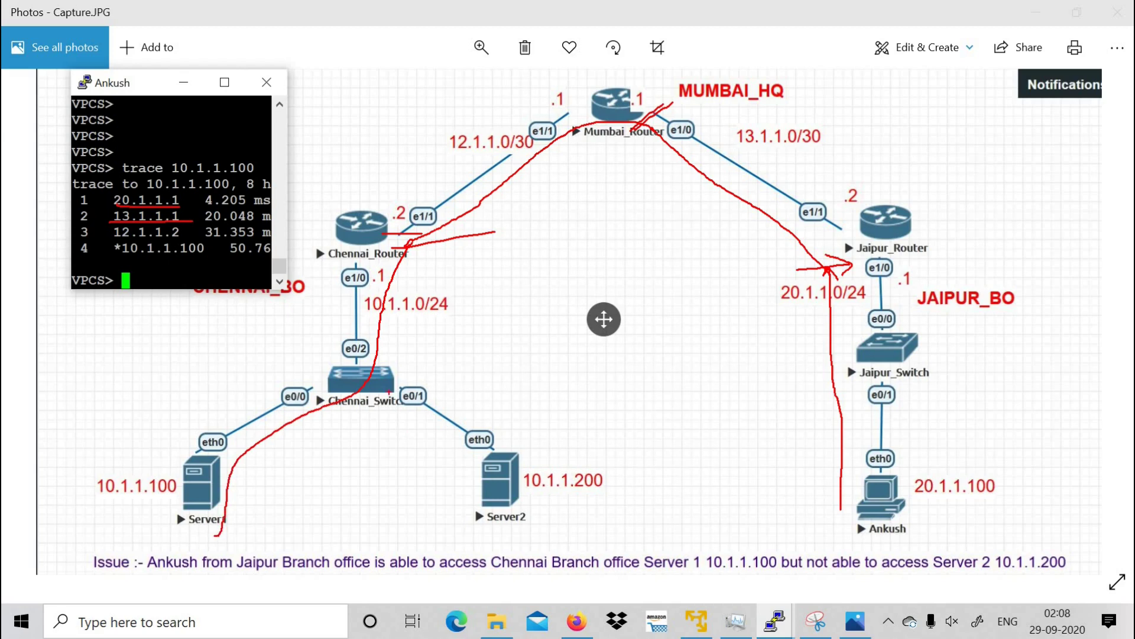
mouse_move(351, 338)
mouse_down()
mouse_move(307, 383)
mouse_move(318, 402)
mouse_move(384, 408)
mouse_move(411, 375)
mouse_move(390, 340)
mouse_move(344, 335)
mouse_up()
click(116, 193)
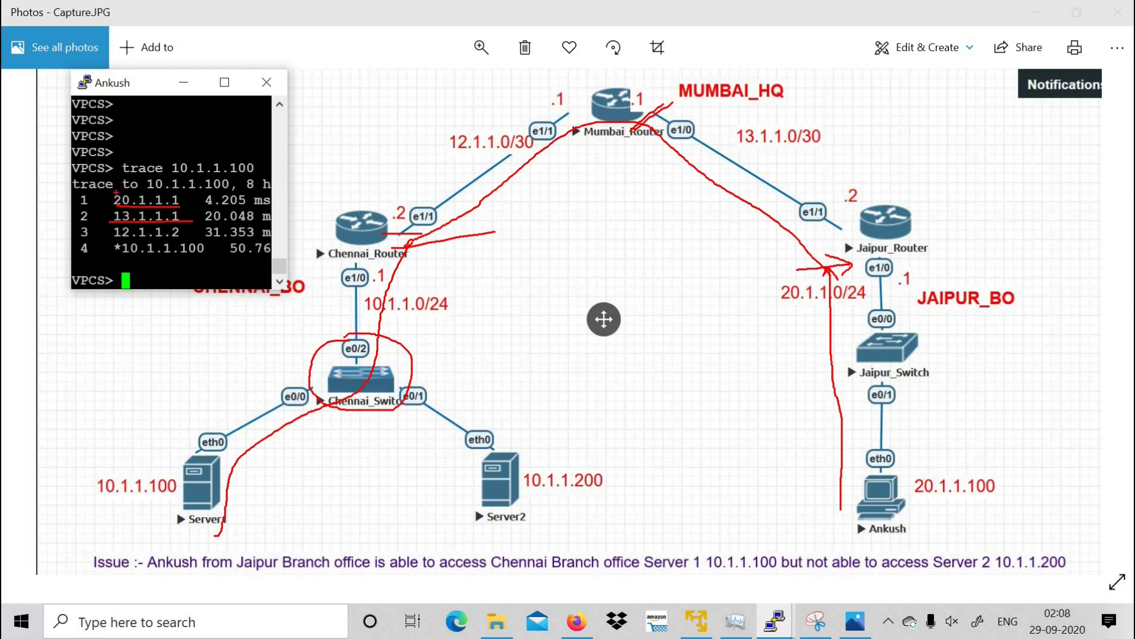
drag(140, 258, 191, 259)
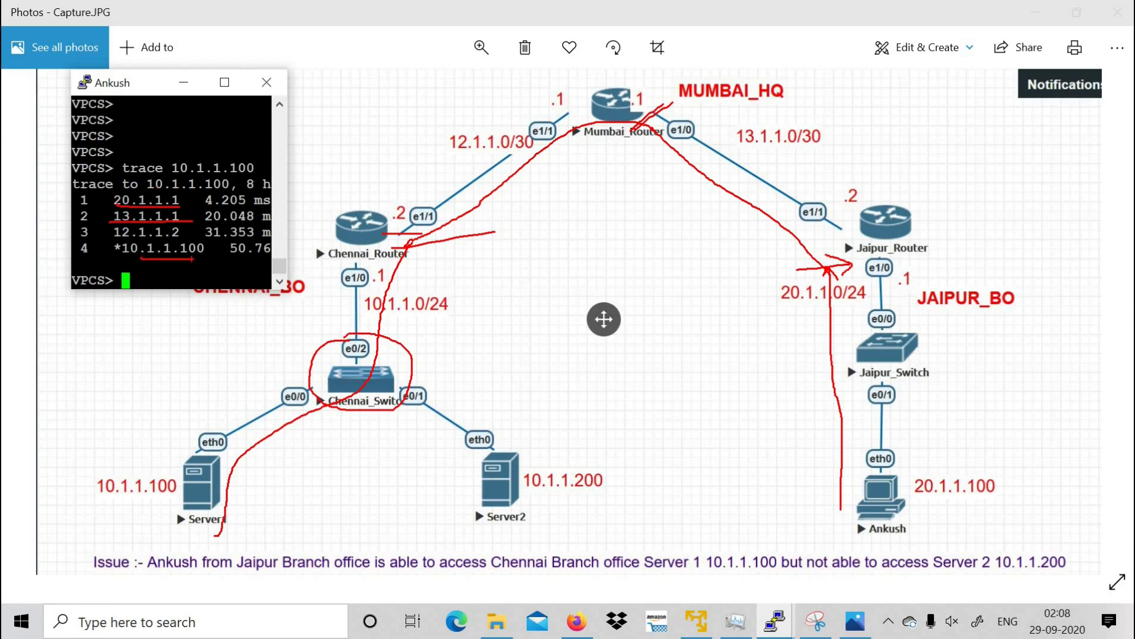
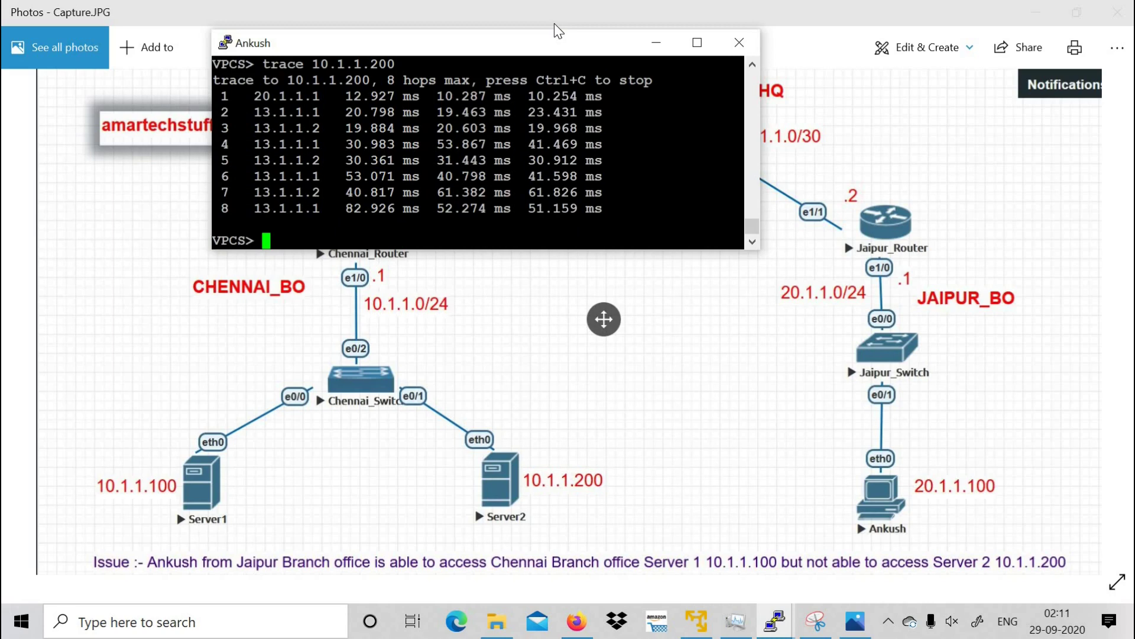
Step: Bring the topology image in Photos in front of the console
click(754, 268)
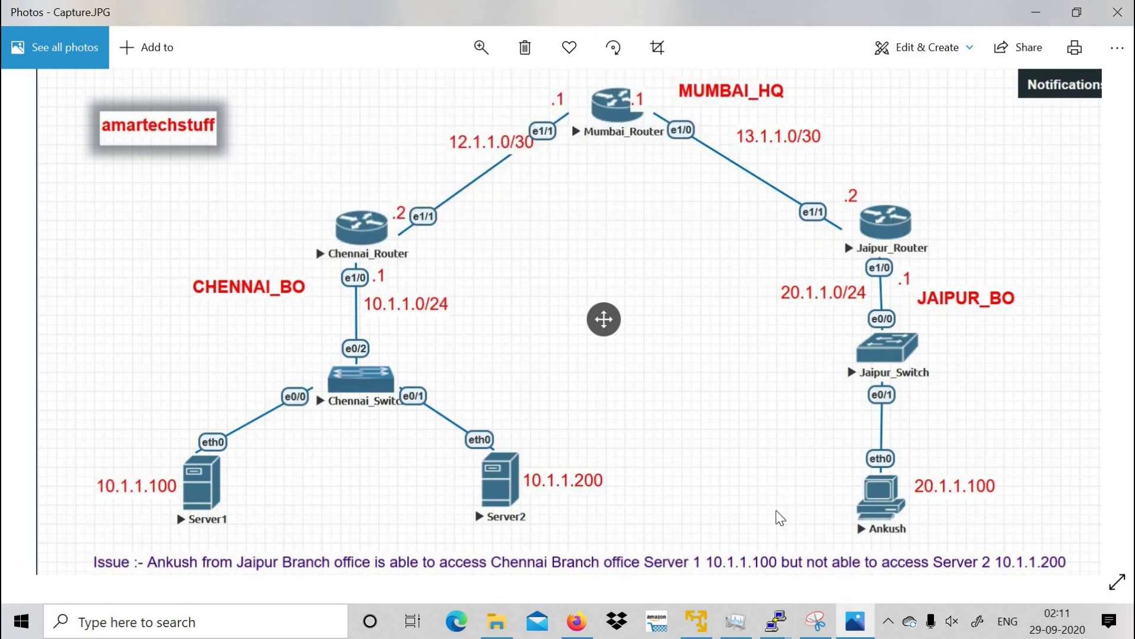
Step: Bring up the Jaipur_Router console over the topology image and enter privileged EXEC mode with en
mouse_move(777, 634)
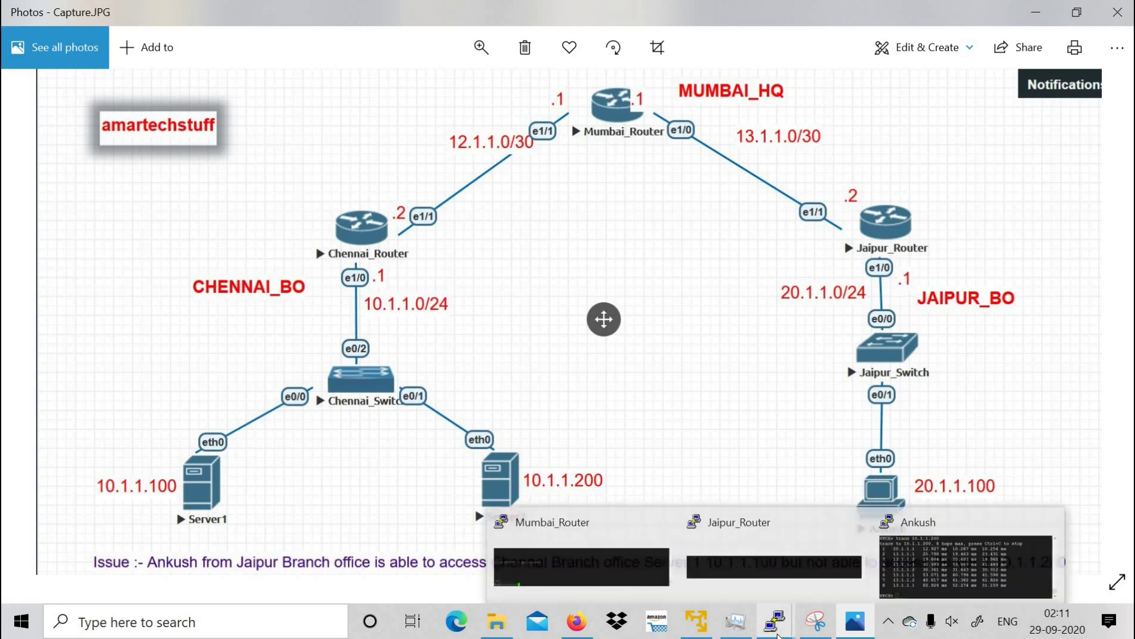
click(773, 570)
drag(659, 331, 558, 113)
key(Return)
key(Return)
key(Return)
key(Return)
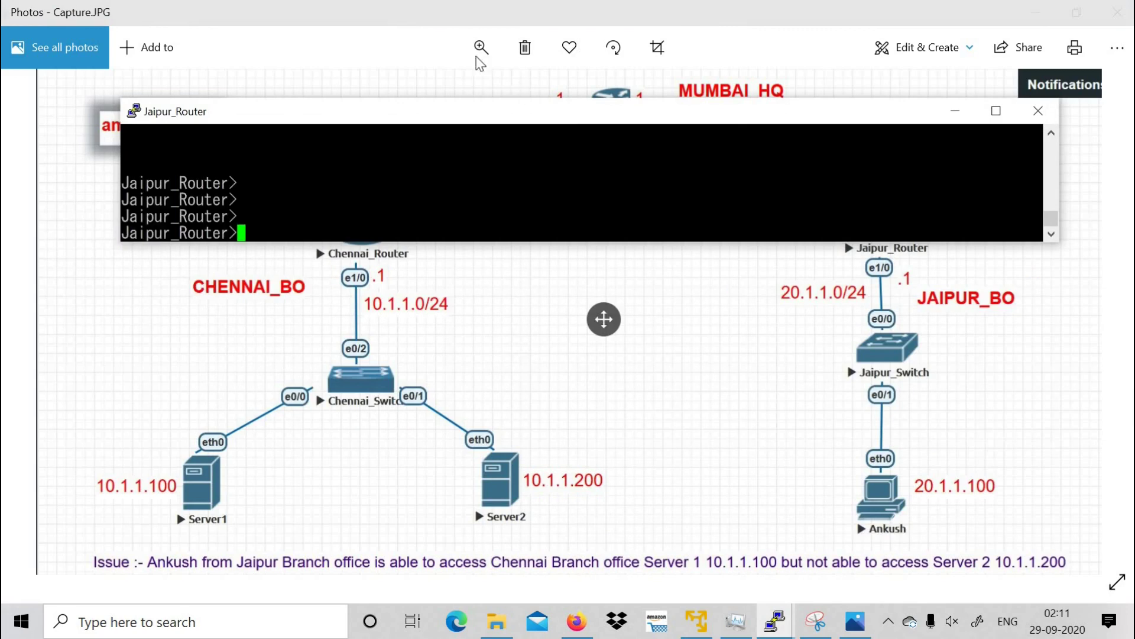
key(Return)
key(Return)
key(Return)
text(e)
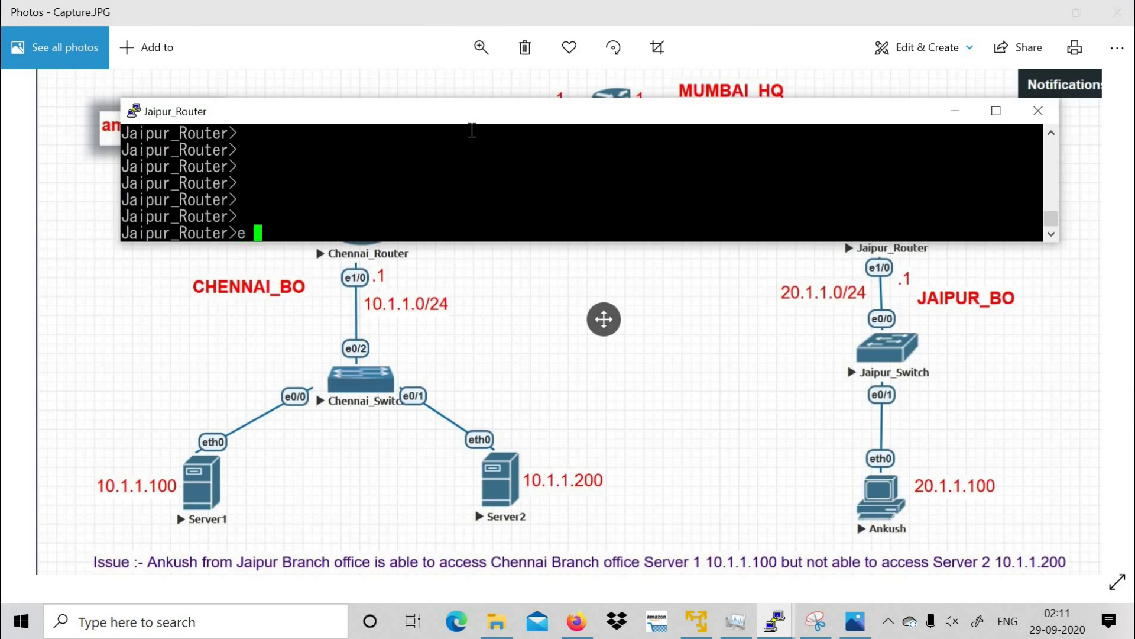
key(Return)
text(en)
key(Return)
key(Return)
key(Return)
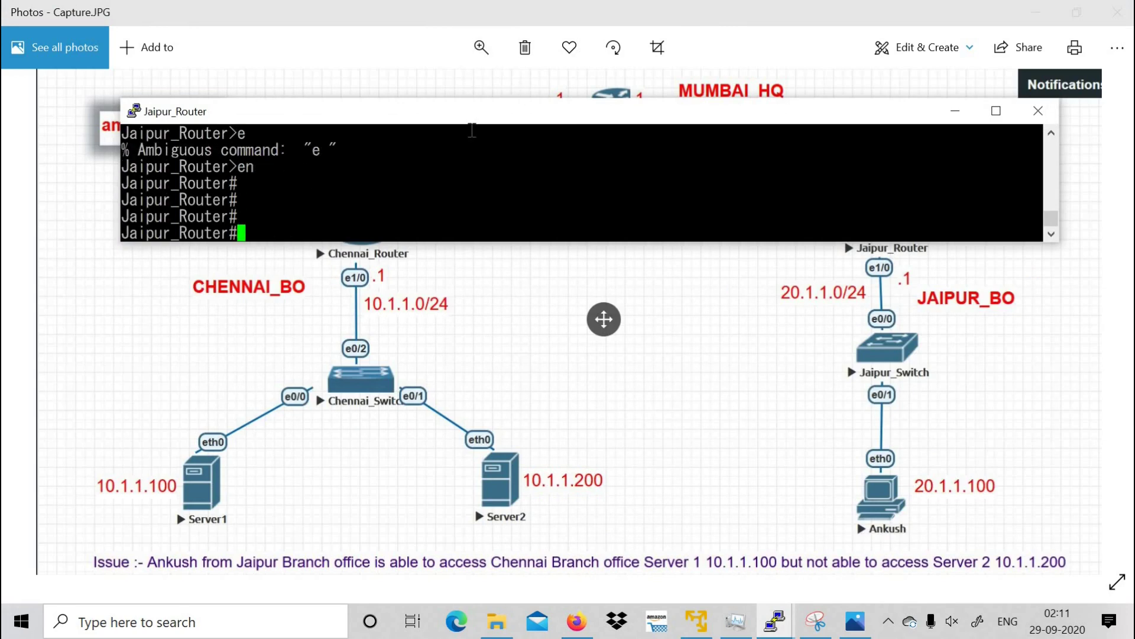
key(Return)
key(Return)
Step: Enlarge the Jaipur_Router console and look up the route to Server2 with sh ip route 10.1.1.200
text(sh)
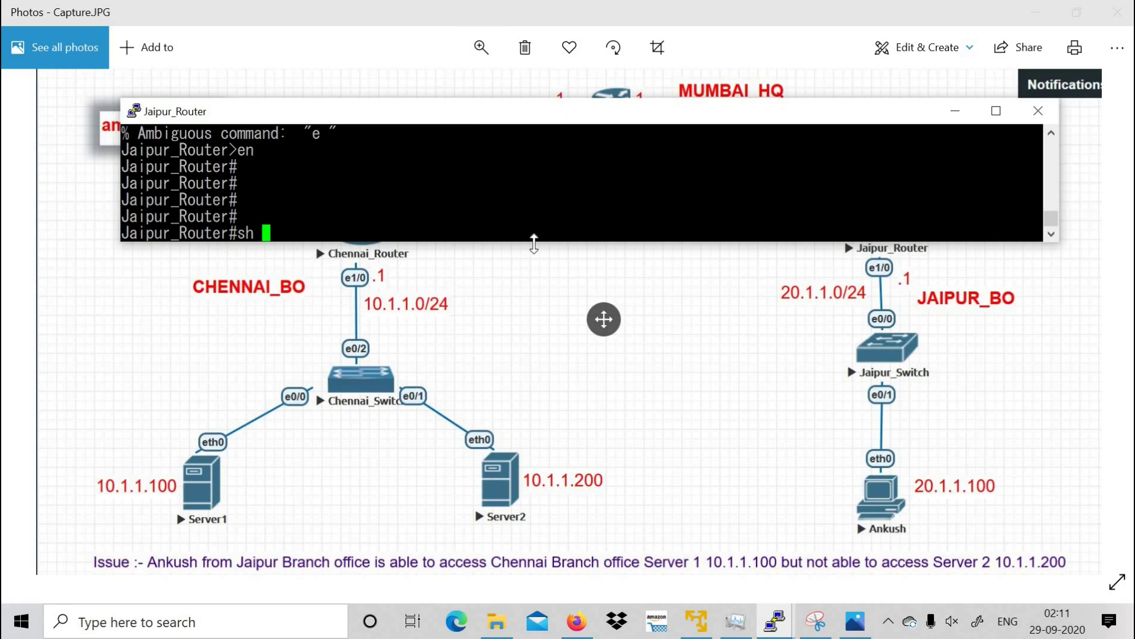
drag(534, 243, 535, 324)
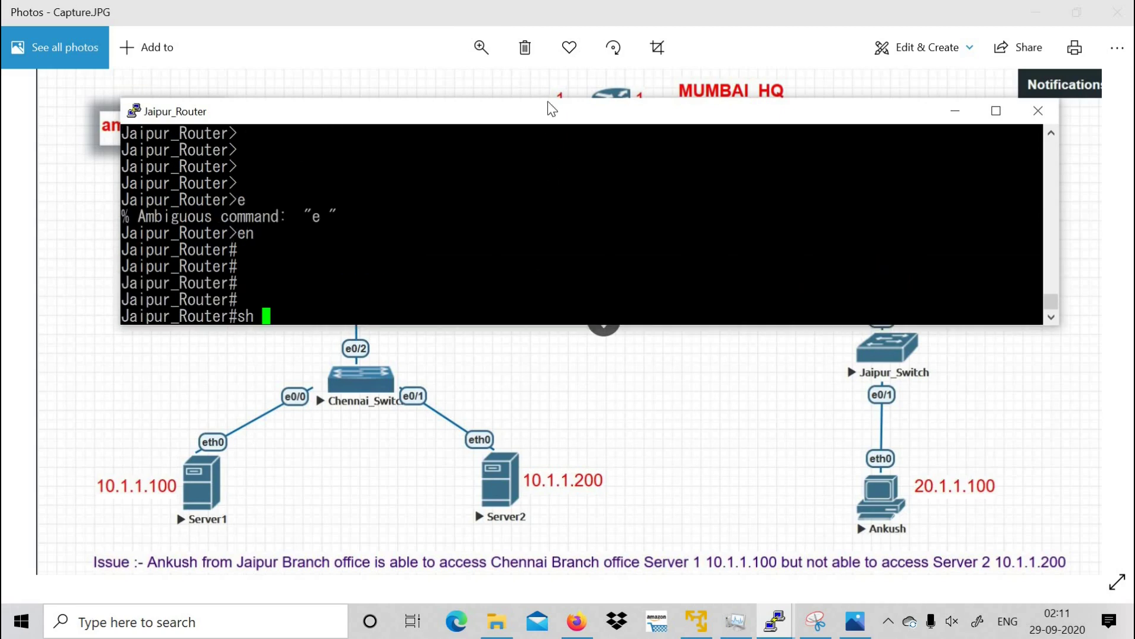
drag(550, 120, 544, 43)
text(ip)
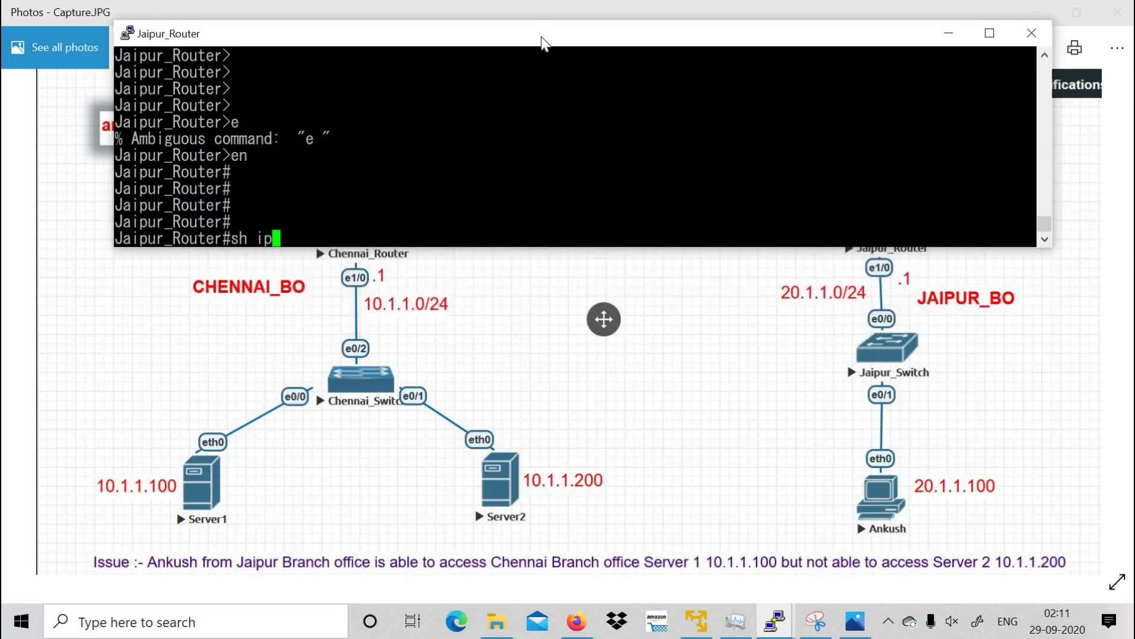
text( route 10.1)
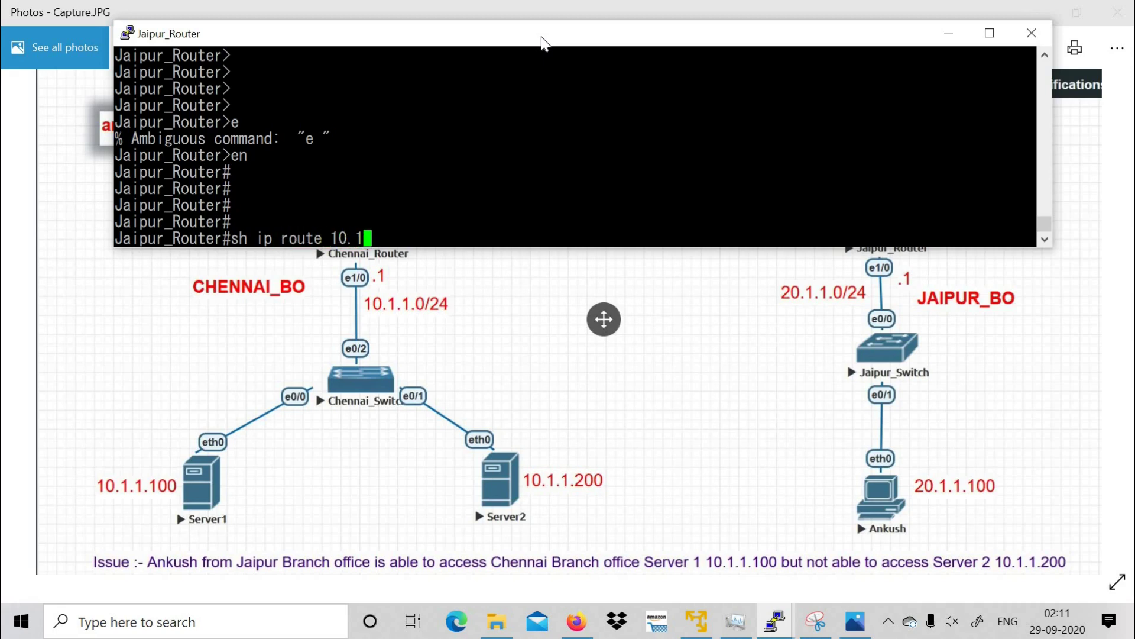
text(.1.200)
key(Return)
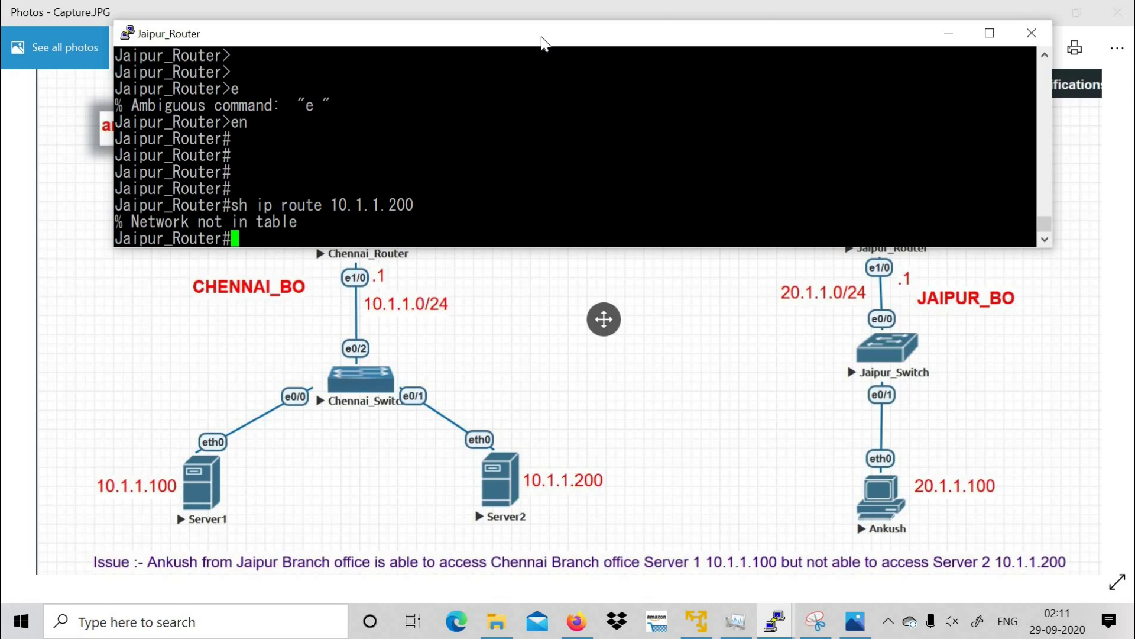
Step: Look up the Jaipur router's route to Server1 with sh ip route 10.1.1.100
key(Up)
key(BackSpace)
key(BackSpace)
key(BackSpace)
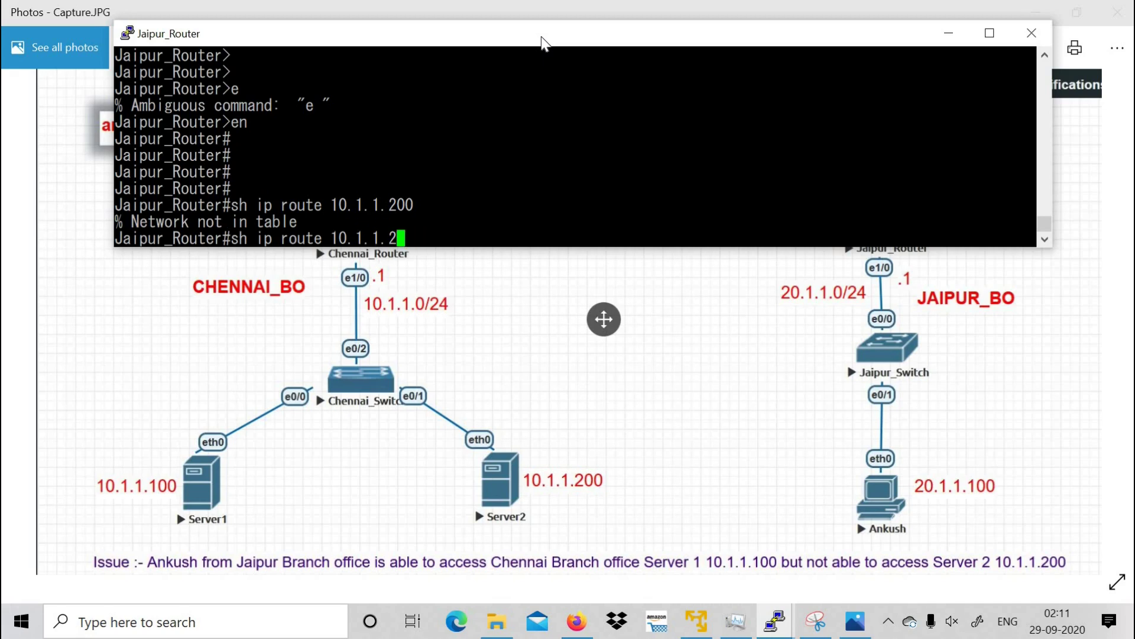
text(100)
key(Return)
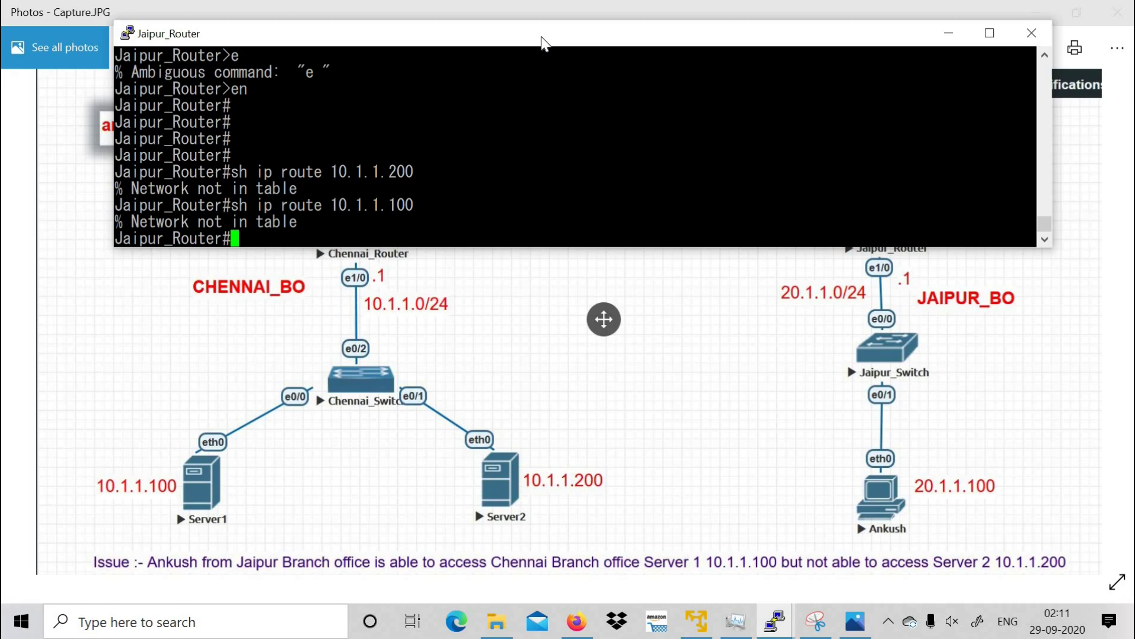
Step: List the Jaipur router's full routing table with sh ip route, highlight the default route and compare it with the topology
text(sh ip route)
key(Return)
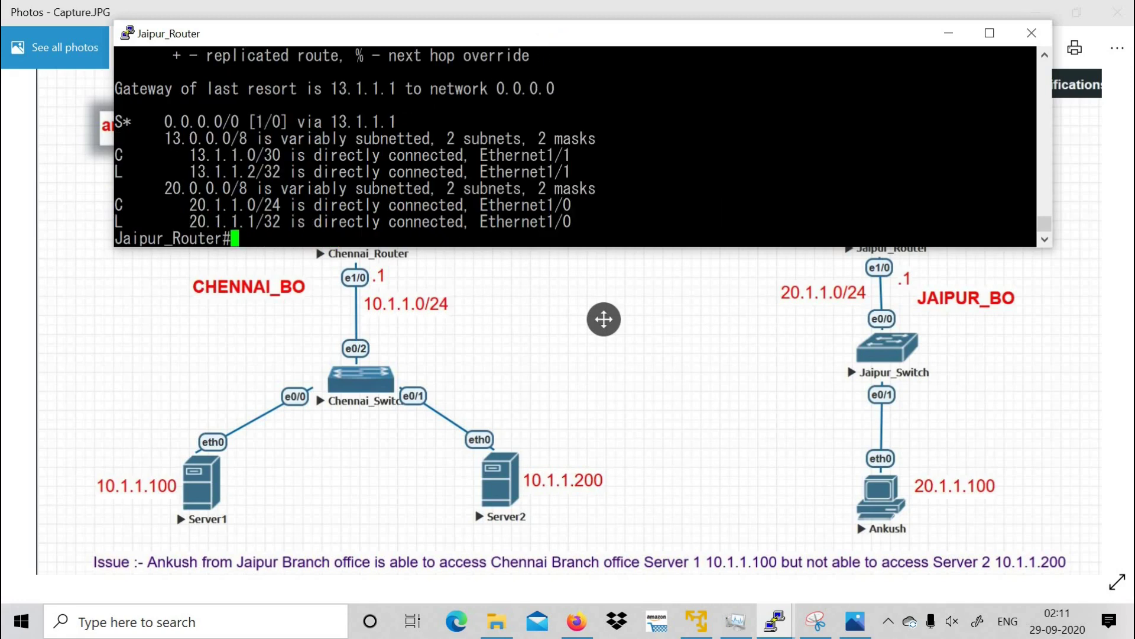
drag(131, 123, 398, 122)
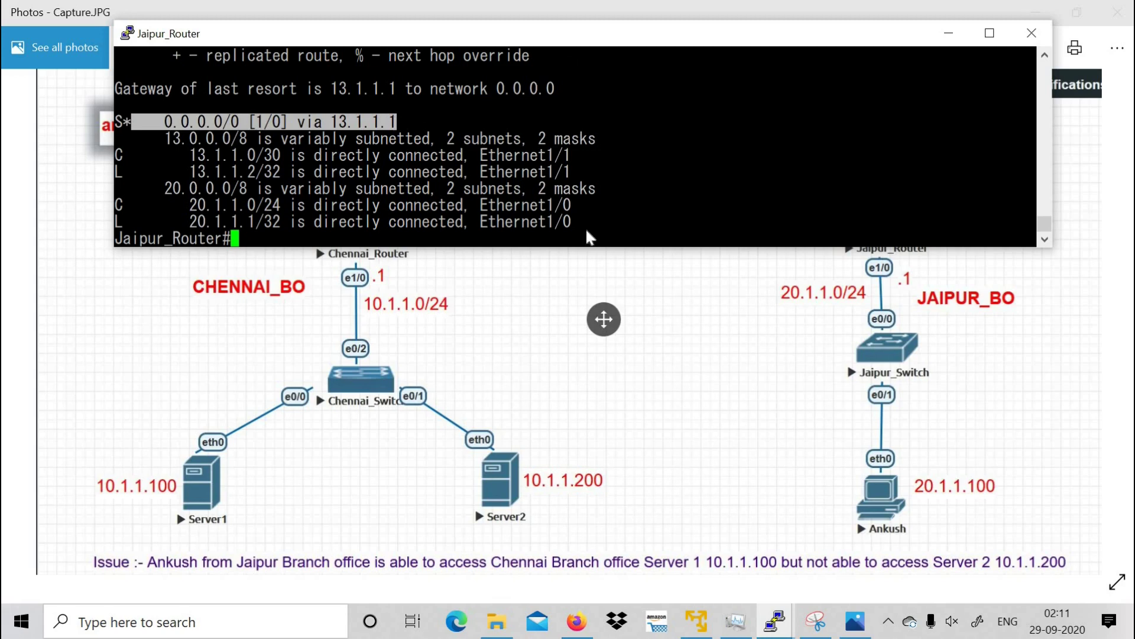
drag(569, 35, 588, 204)
drag(600, 355, 620, 502)
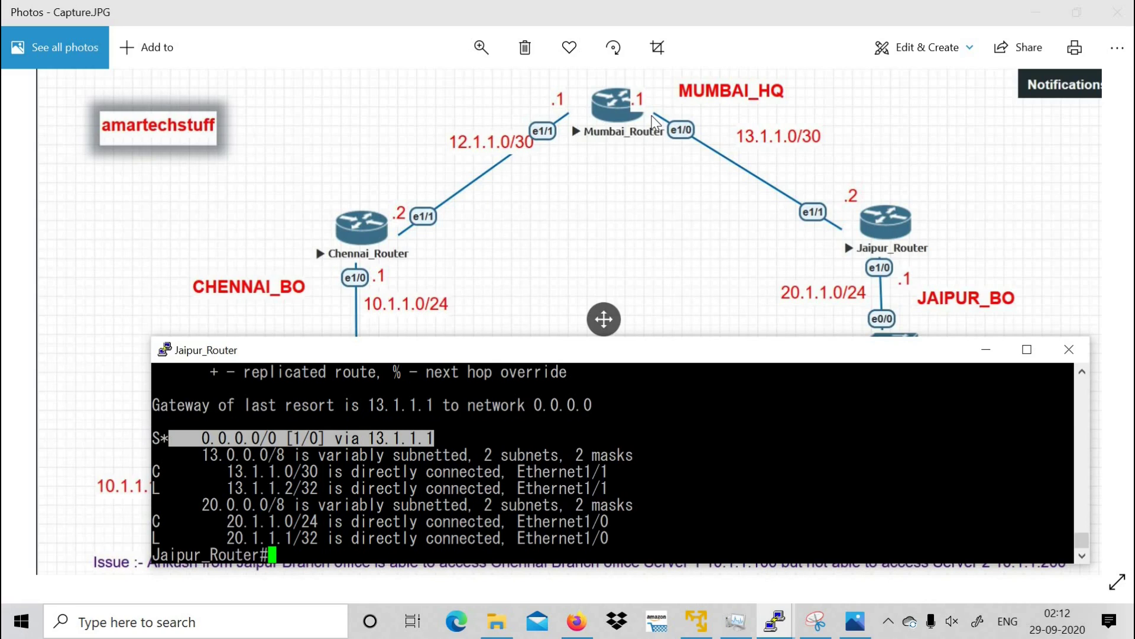
click(655, 192)
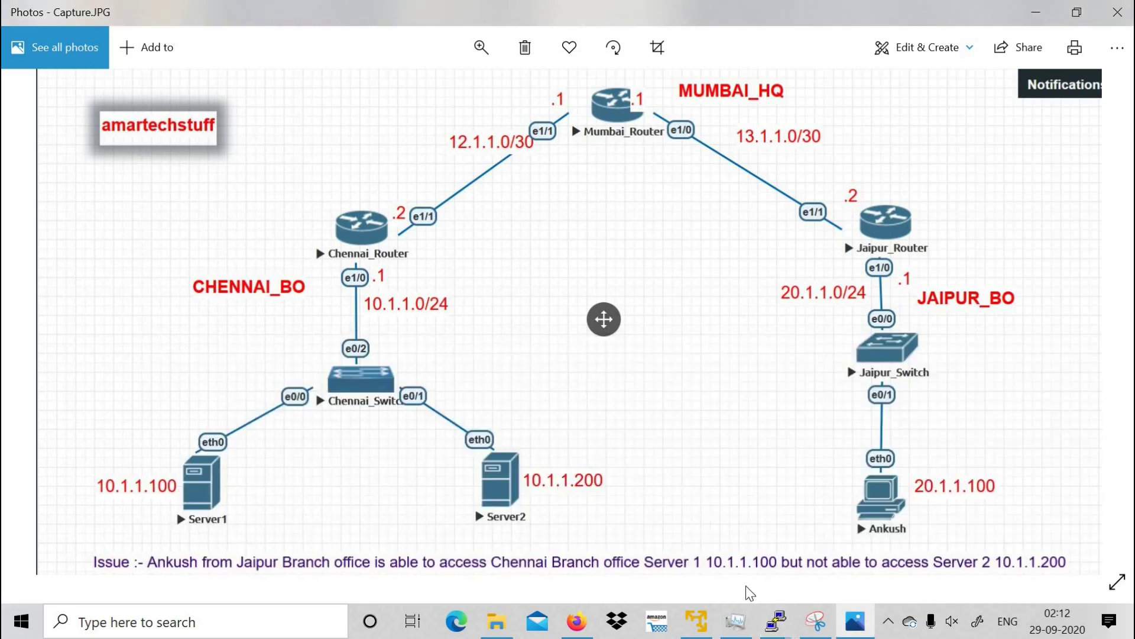
Step: Switch to the Mumbai_Router console and enter privileged EXEC mode with en
click(770, 620)
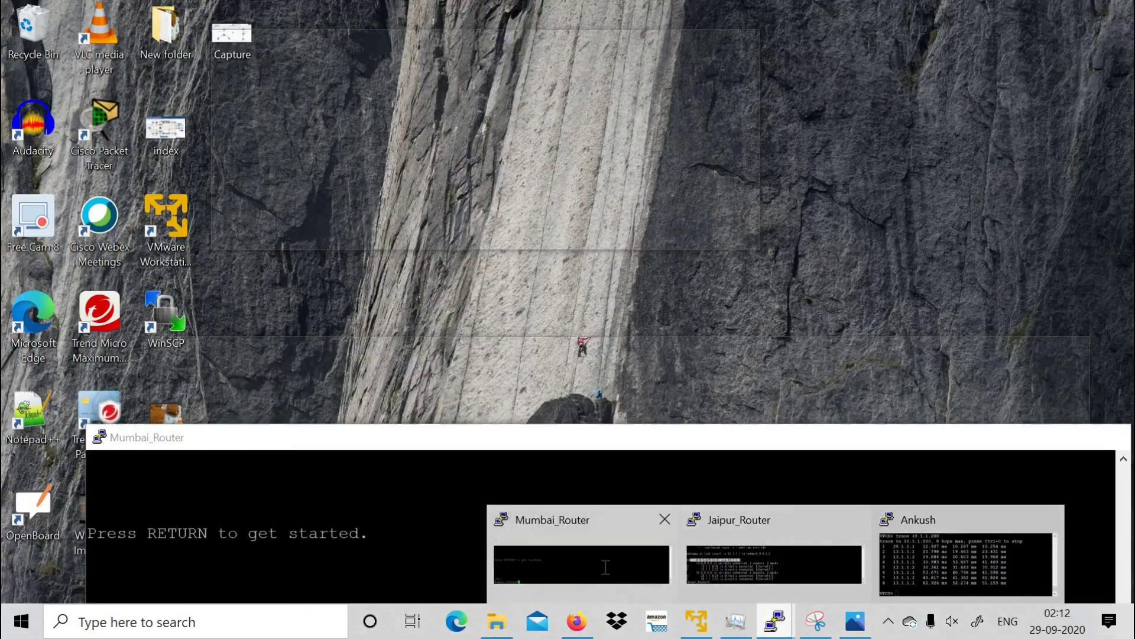
click(606, 572)
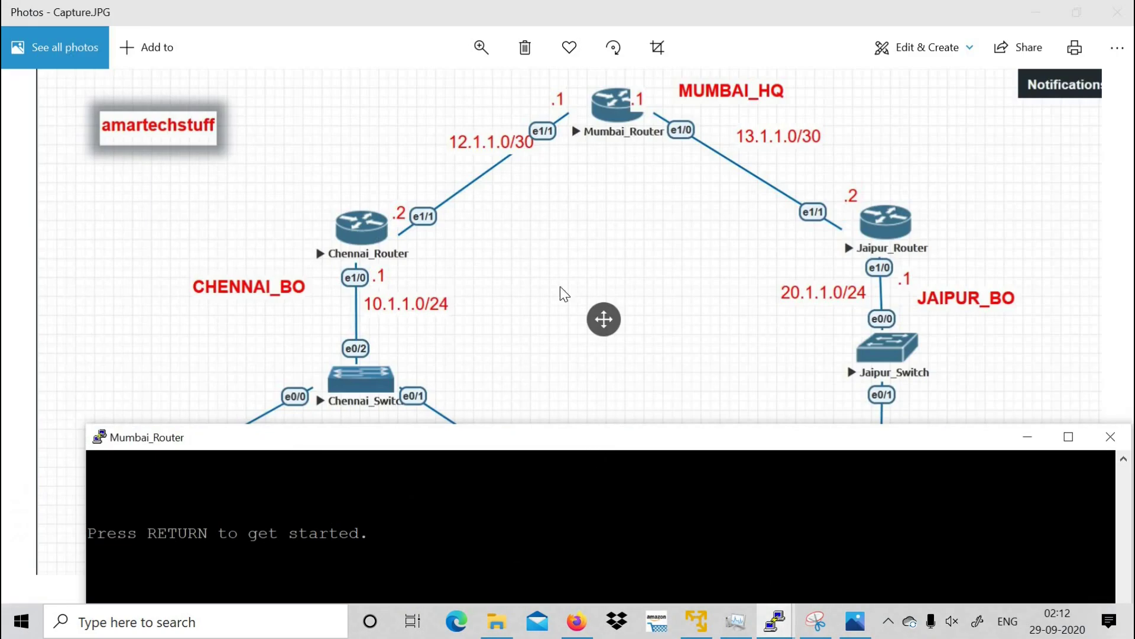
drag(598, 437, 558, 197)
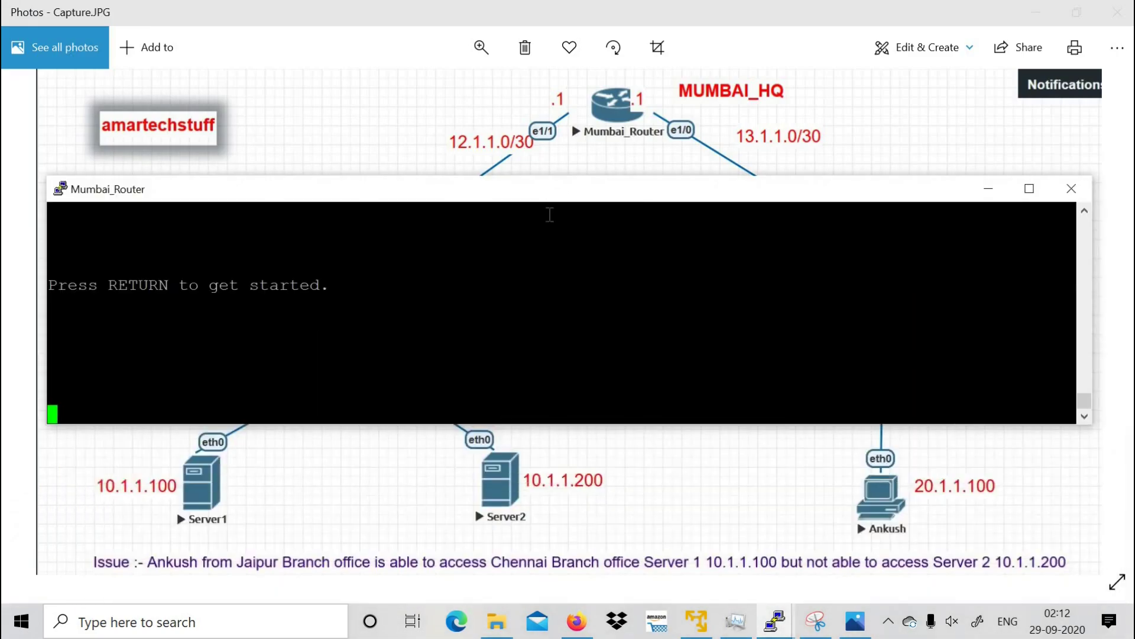
key(Return)
key(Return)
key(Return)
key(Return)
key(Return)
text(en)
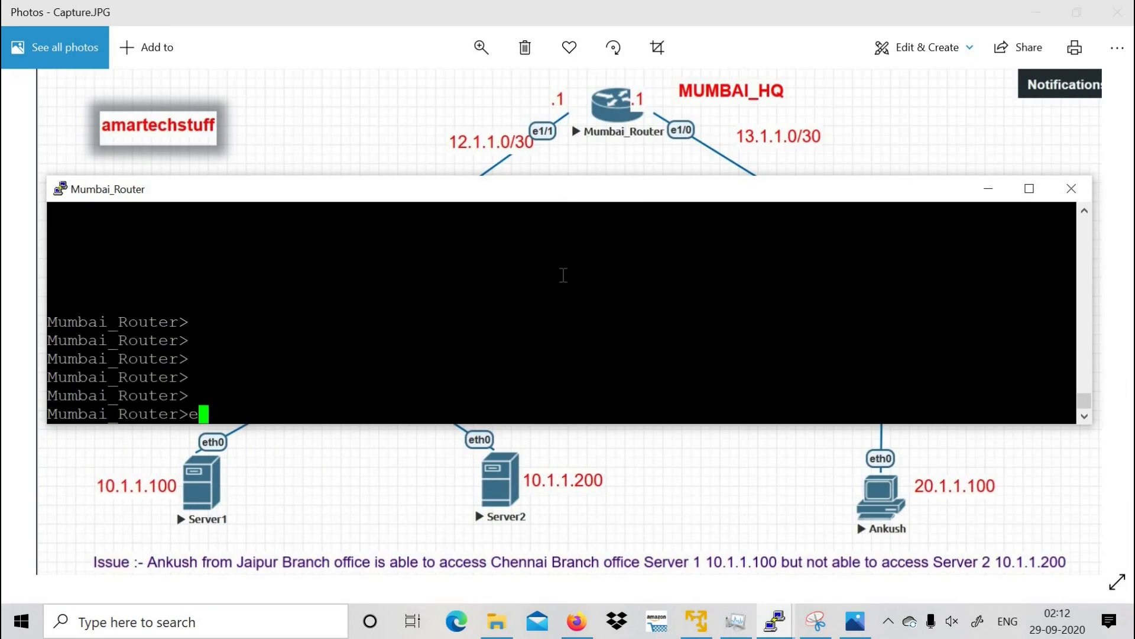
key(Return)
key(Return)
key(Return)
Step: Look up the Mumbai router's route to Server2 with sh ip route 10.1.1.200 and highlight its next-hop address
text(sh )
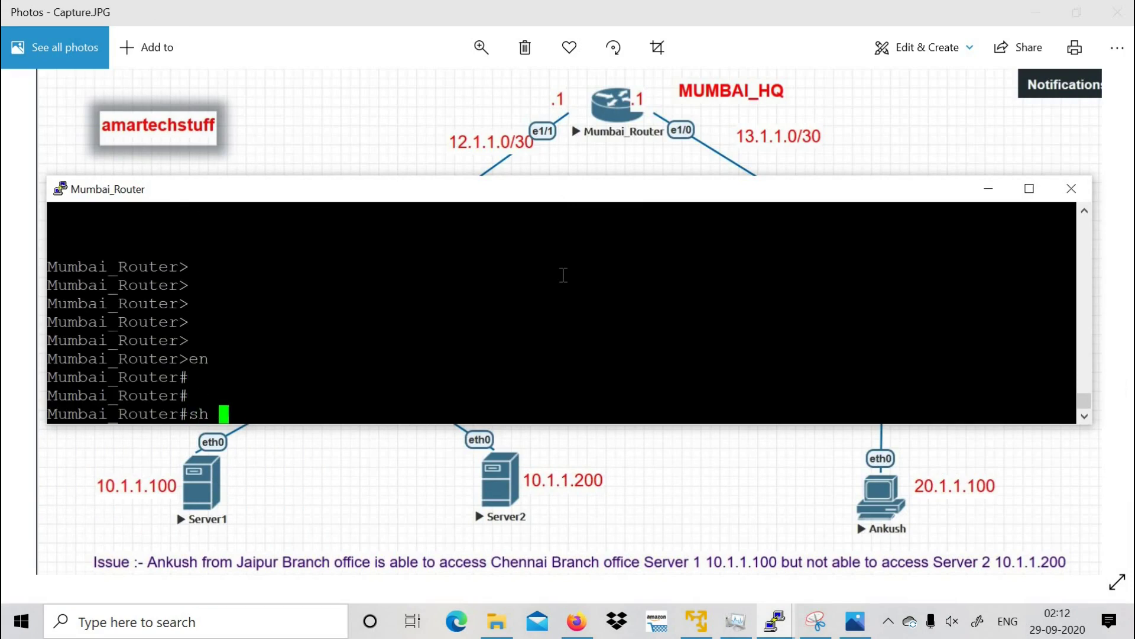
text(ip route)
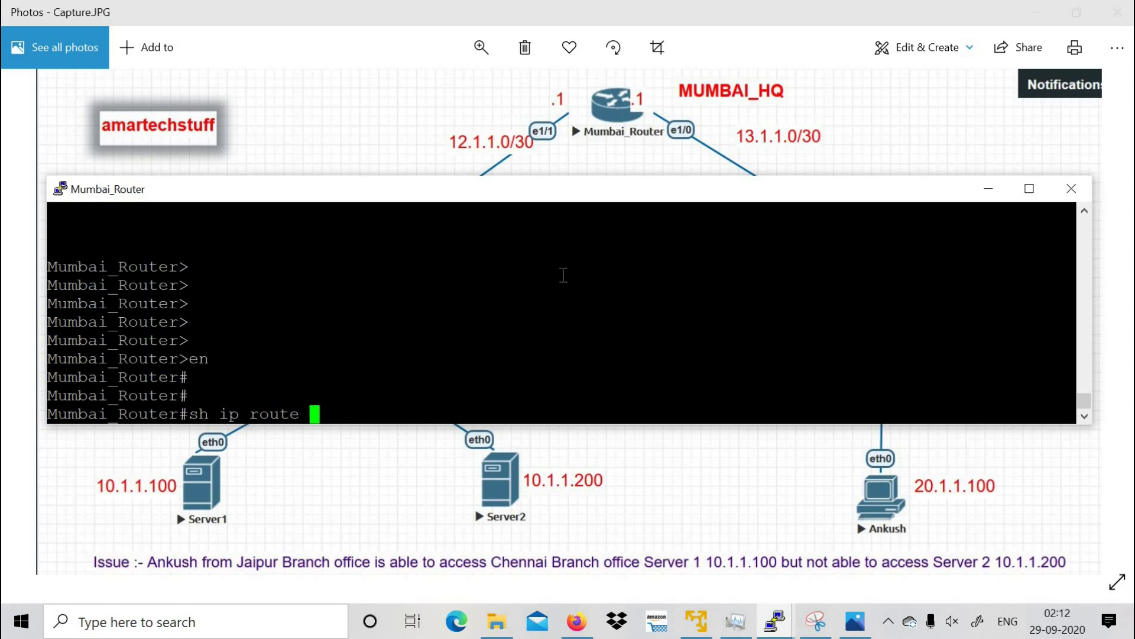
drag(600, 195, 726, 95)
text(10.)
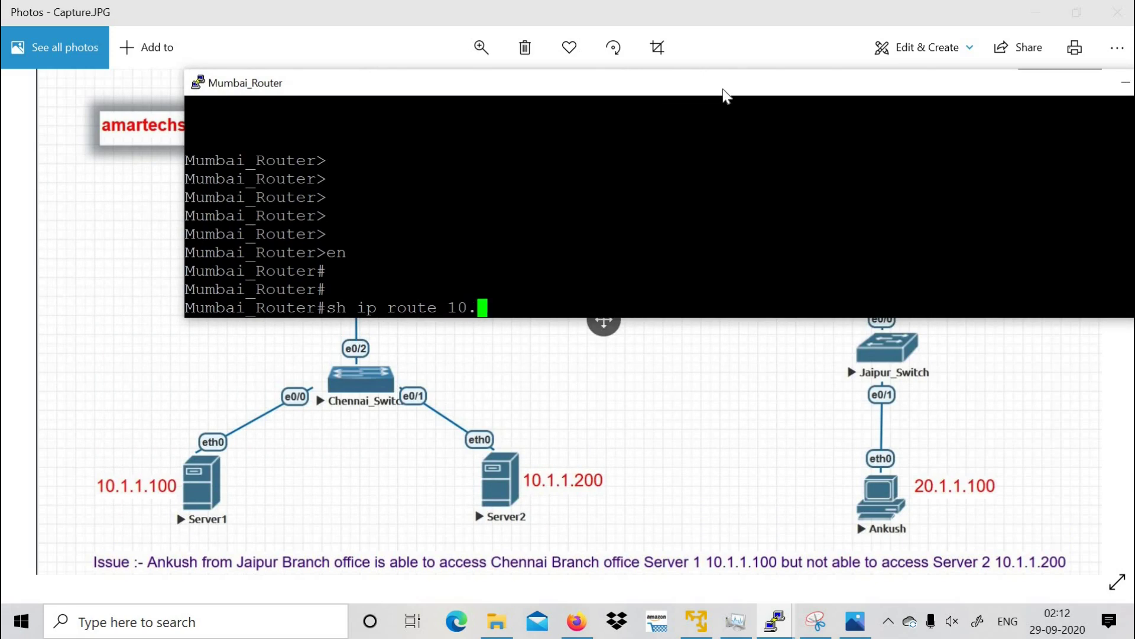
text(1.1.200)
key(Return)
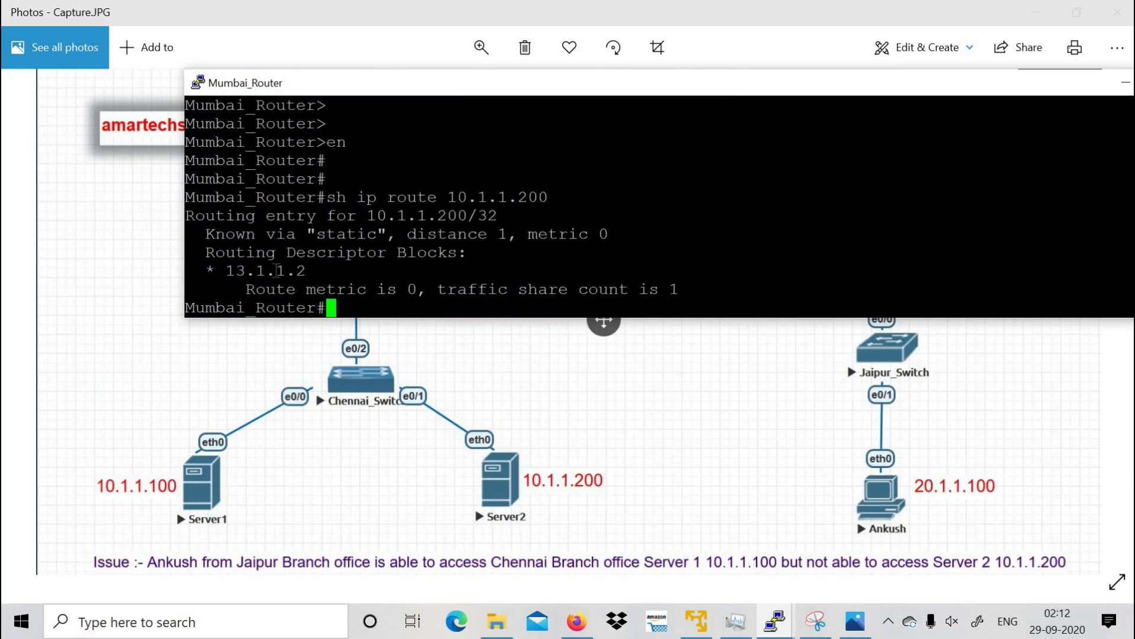
double_click(276, 270)
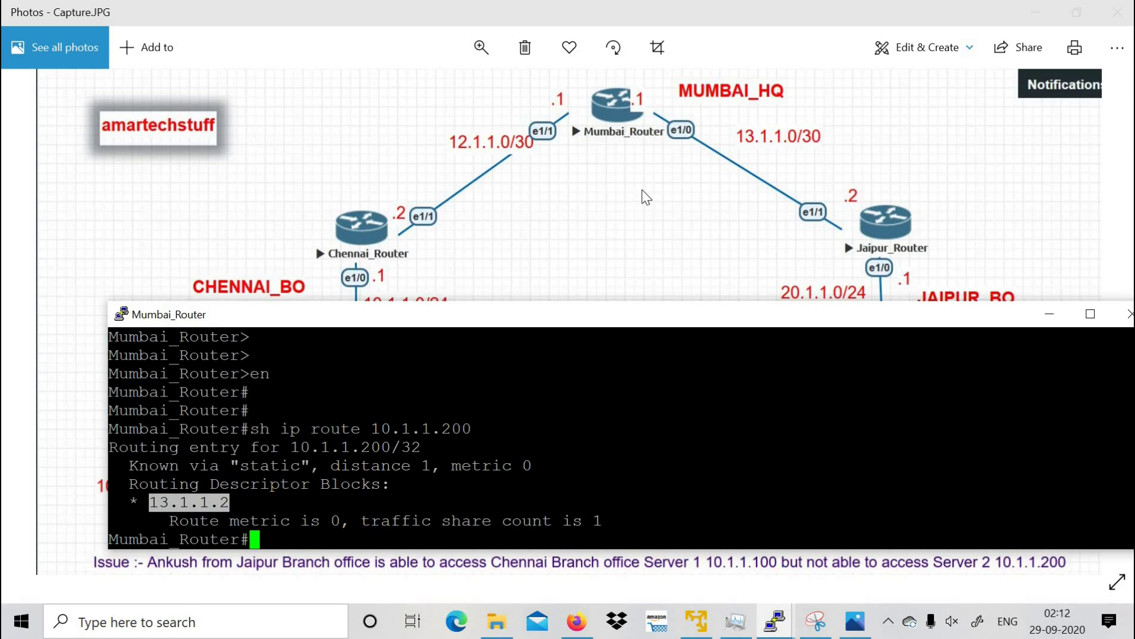
Step: On the topology image, underline 10.1.1.200, draw arrows from the Mumbai router towards the Jaipur and Chennai routers, and clear the markings
click(513, 329)
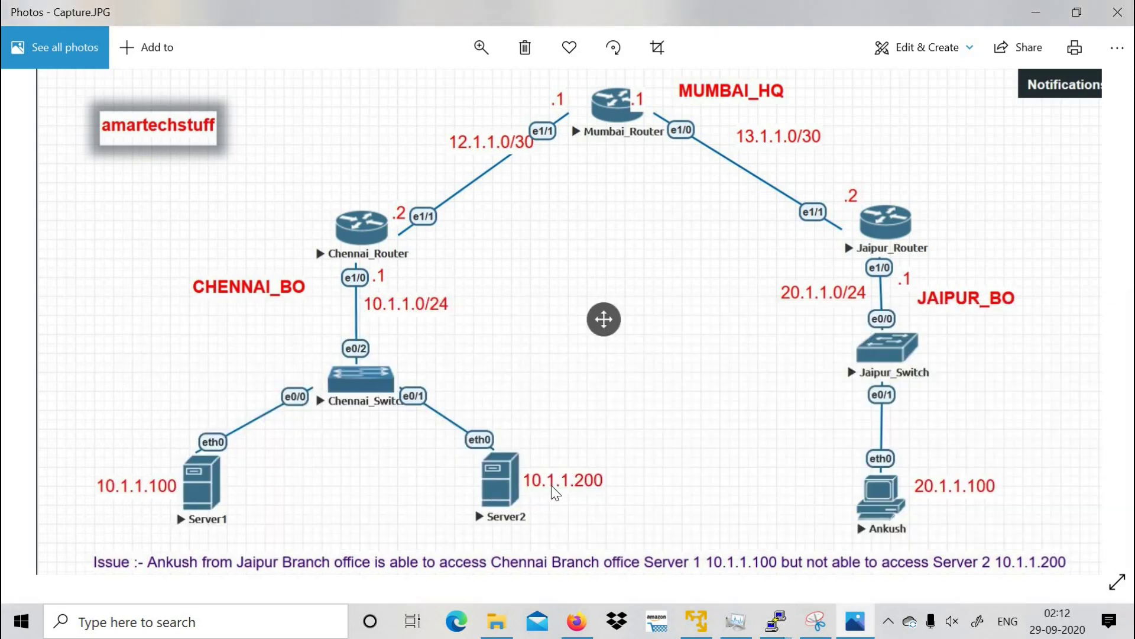
mouse_move(542, 502)
mouse_down()
mouse_move(601, 497)
mouse_move(599, 510)
mouse_up()
mouse_move(619, 144)
mouse_down()
mouse_move(755, 202)
mouse_move(738, 226)
mouse_up()
mouse_move(576, 156)
mouse_down()
mouse_move(534, 203)
mouse_move(482, 224)
mouse_move(515, 234)
mouse_up()
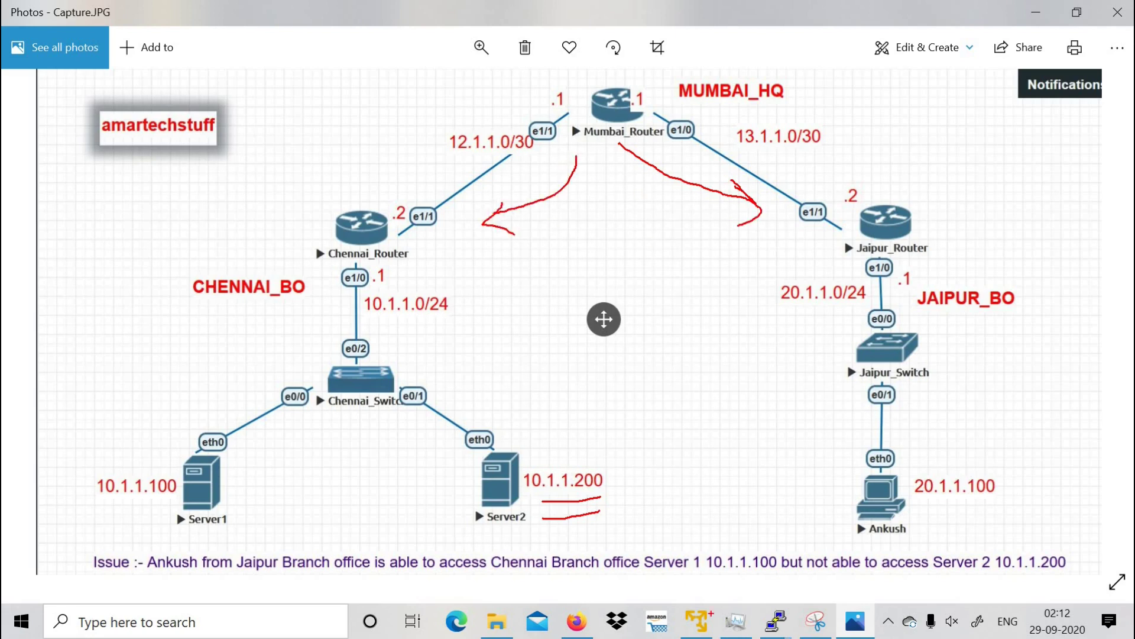
click(816, 620)
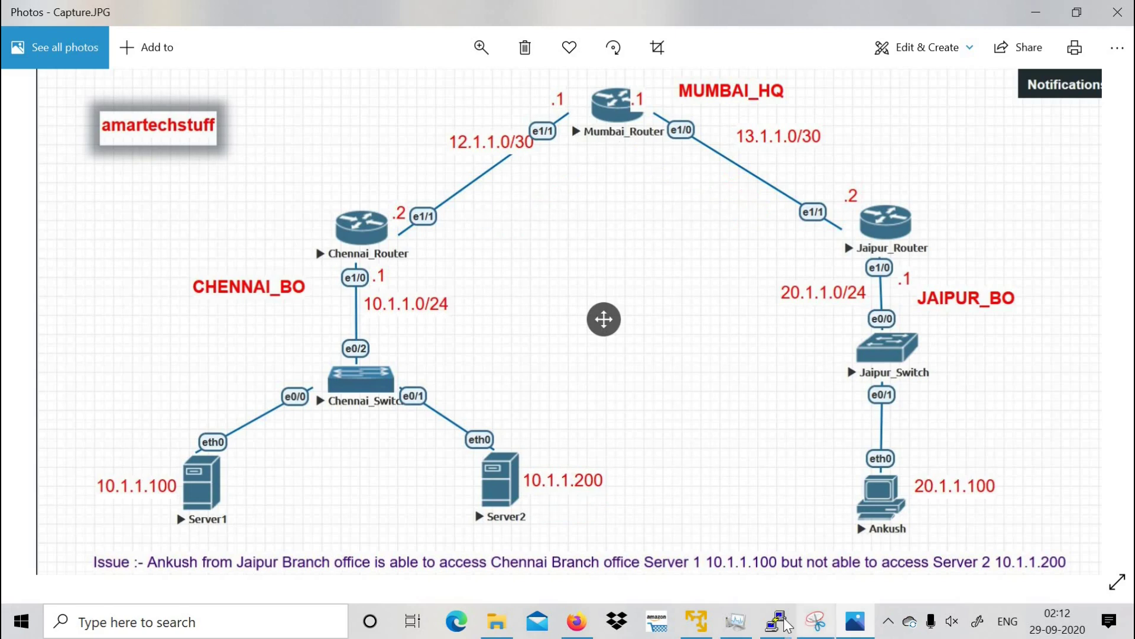
Step: Return to the Mumbai_Router console, run sh ip route 10.1.1.100 and compare the highlighted next hop with the topology
click(783, 617)
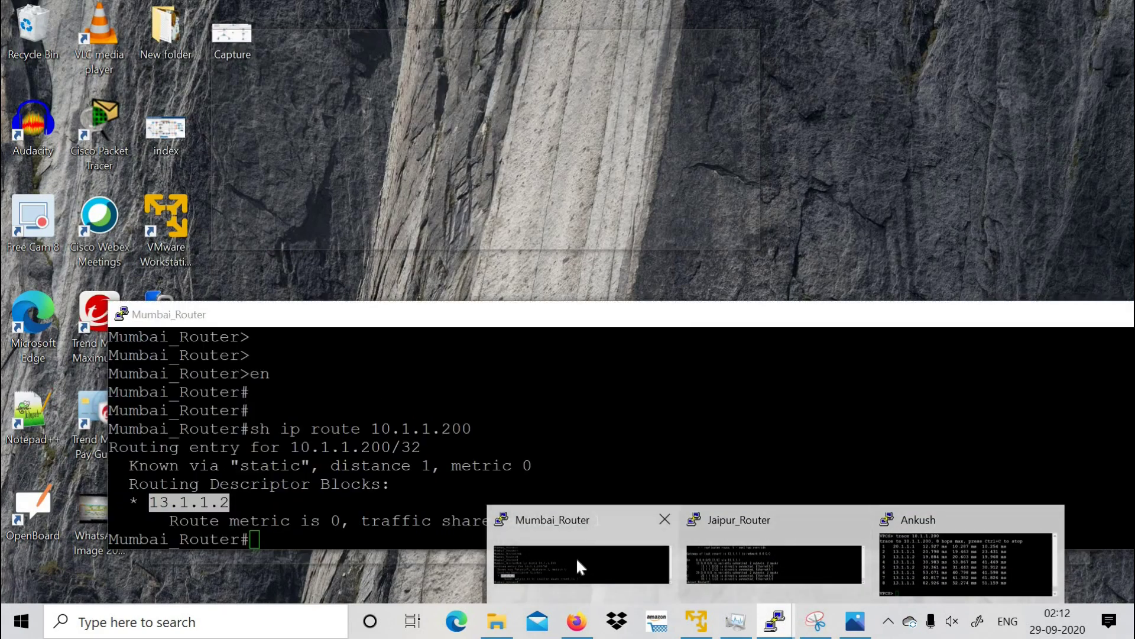
click(575, 559)
drag(562, 320, 663, 94)
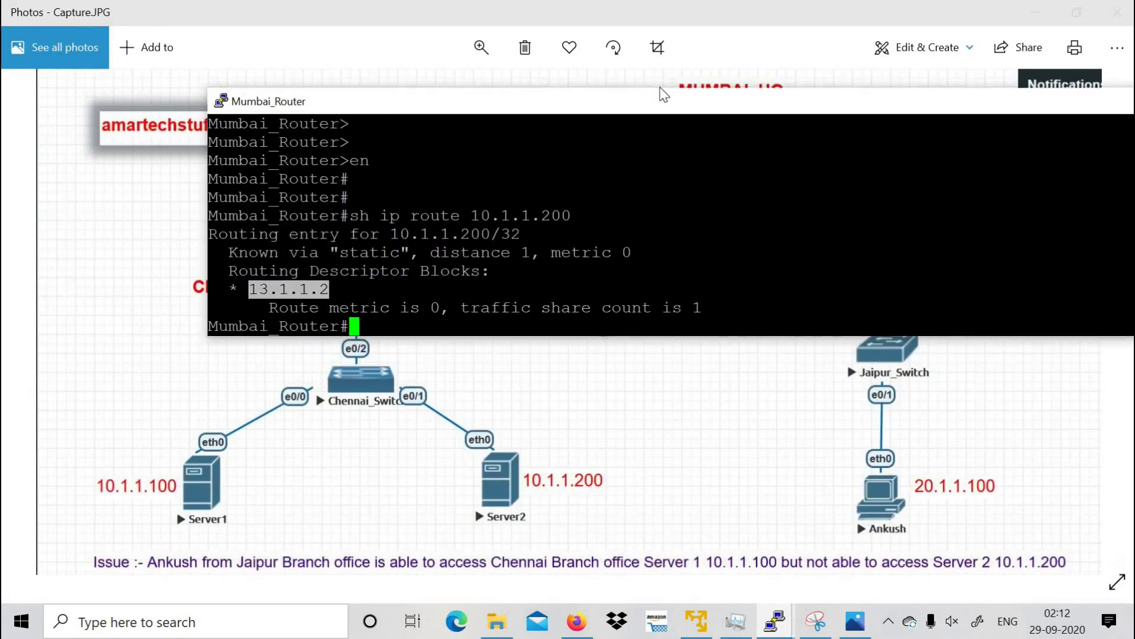
key(Return)
key(Return)
key(Return)
key(Return)
text(sh)
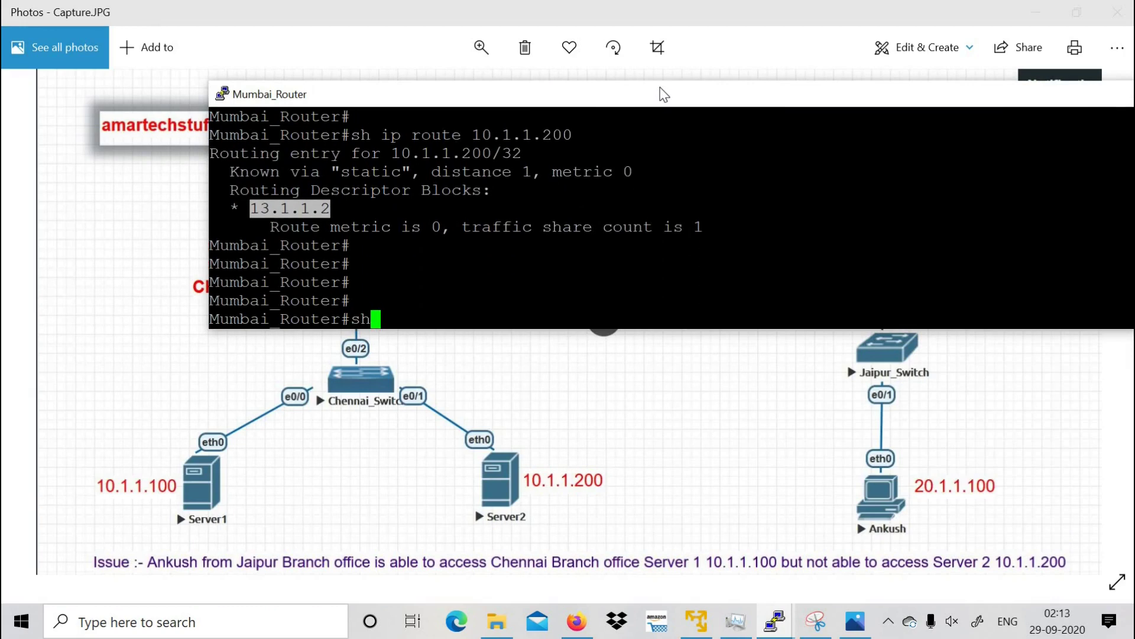
key(Up)
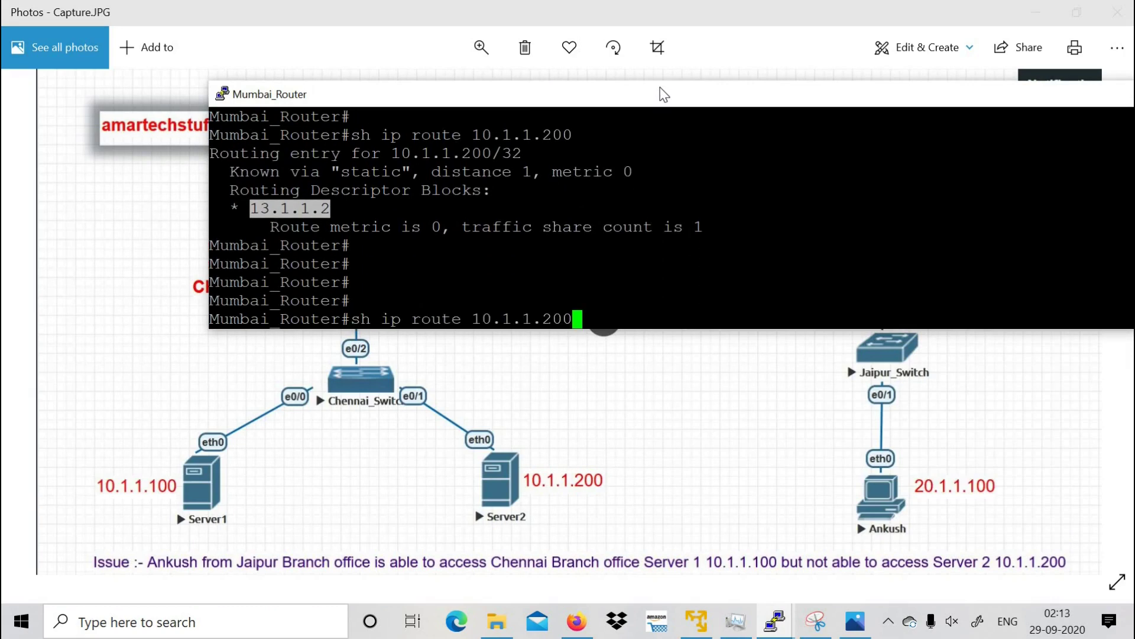
key(BackSpace)
key(BackSpace)
key(BackSpace)
text(100)
key(Return)
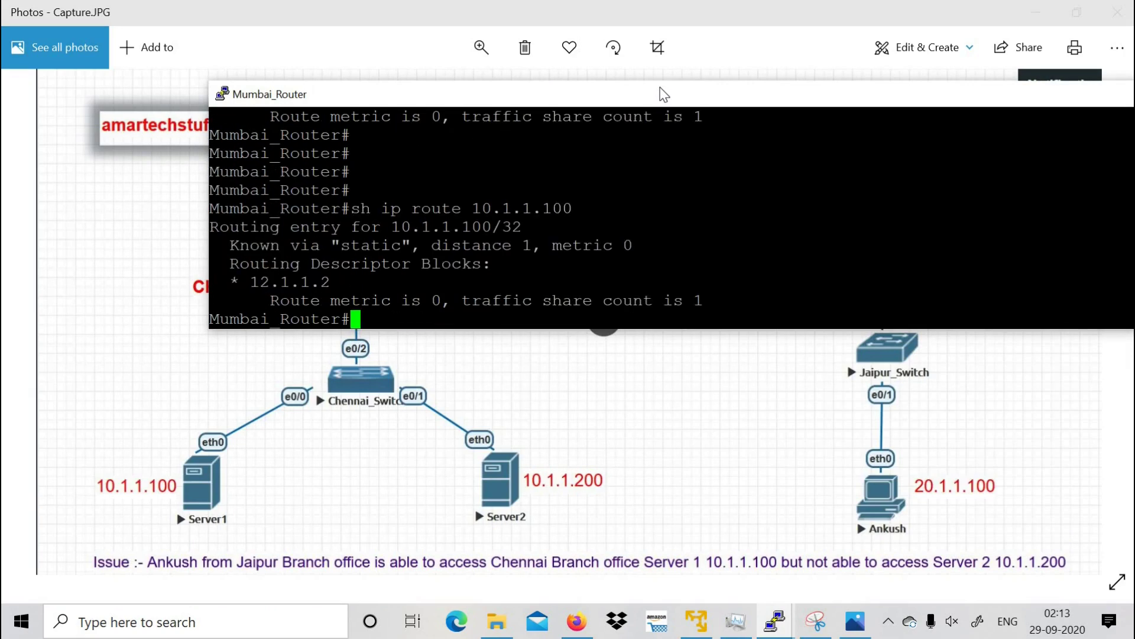
double_click(294, 283)
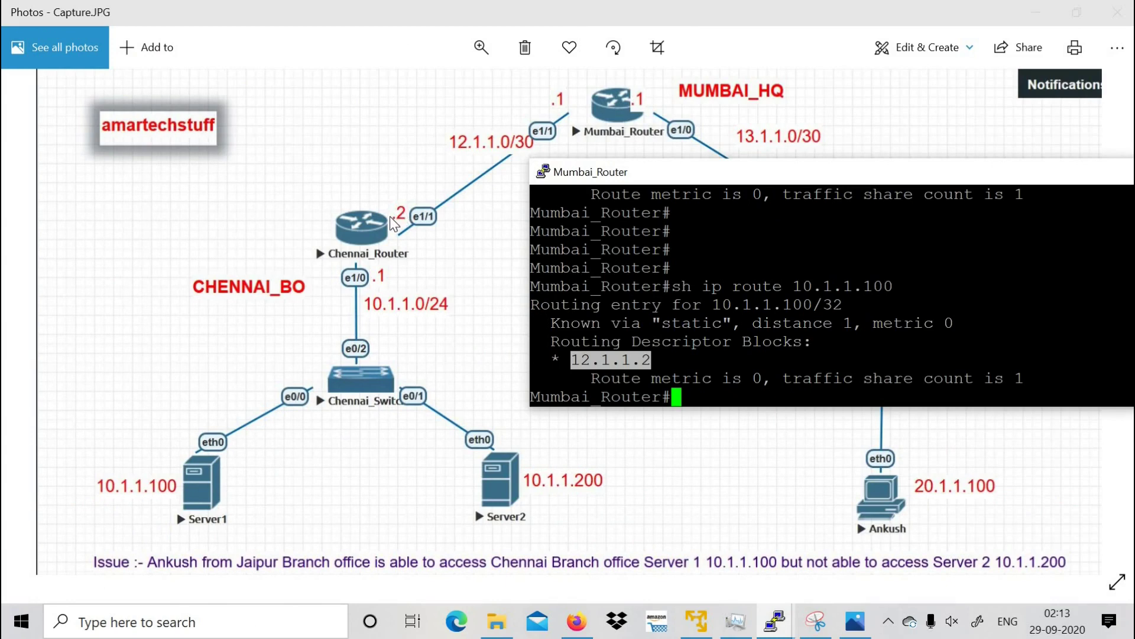
drag(754, 175, 404, 116)
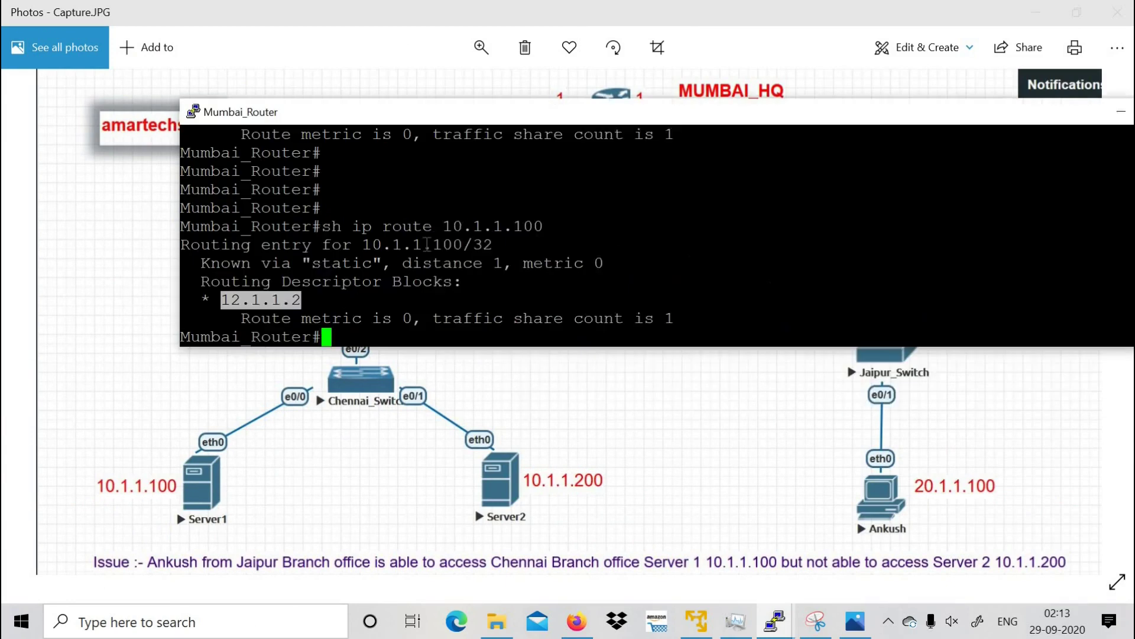
Step: List the Mumbai router's configured static routes with sh run | i ip route and highlight the listed entries
click(426, 245)
key(Return)
key(Return)
key(Return)
key(Return)
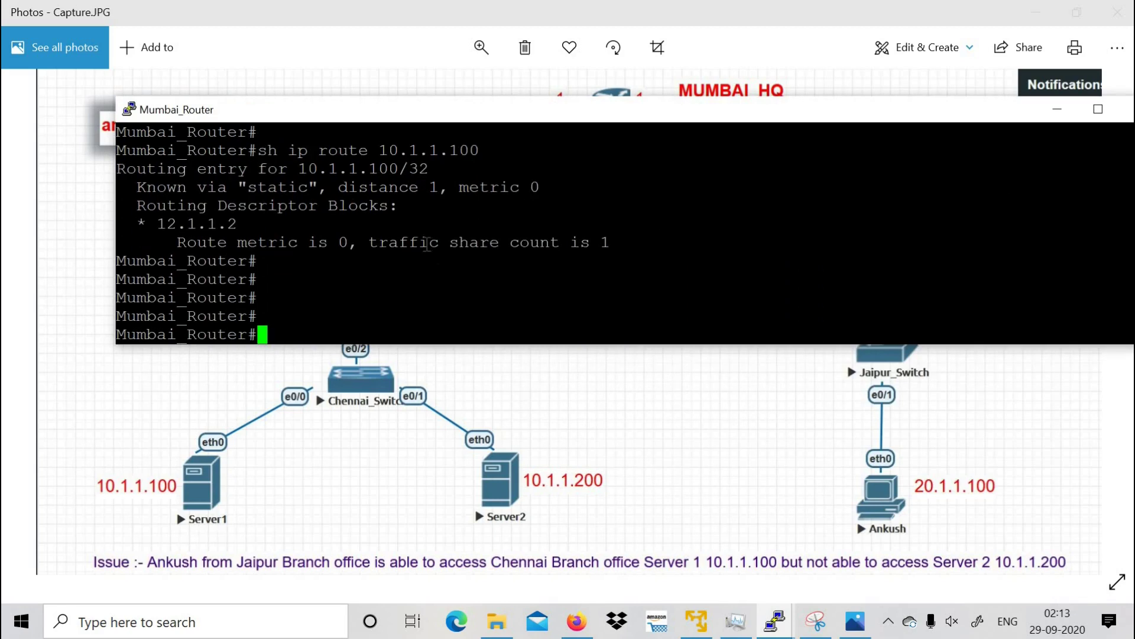
text(sh run | i)
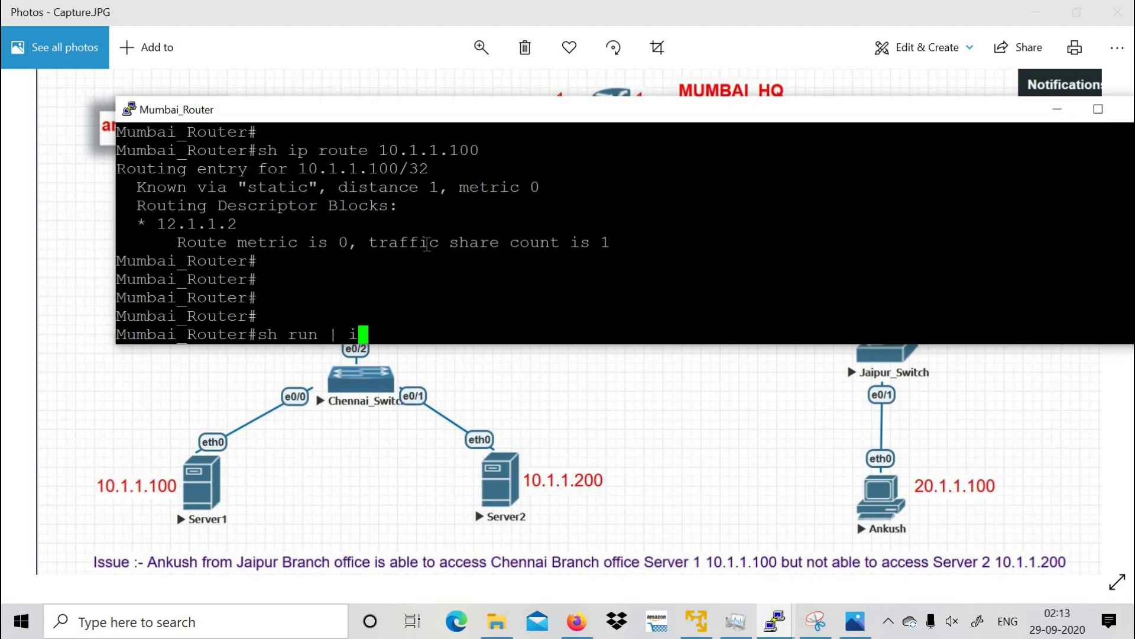
text( ip route)
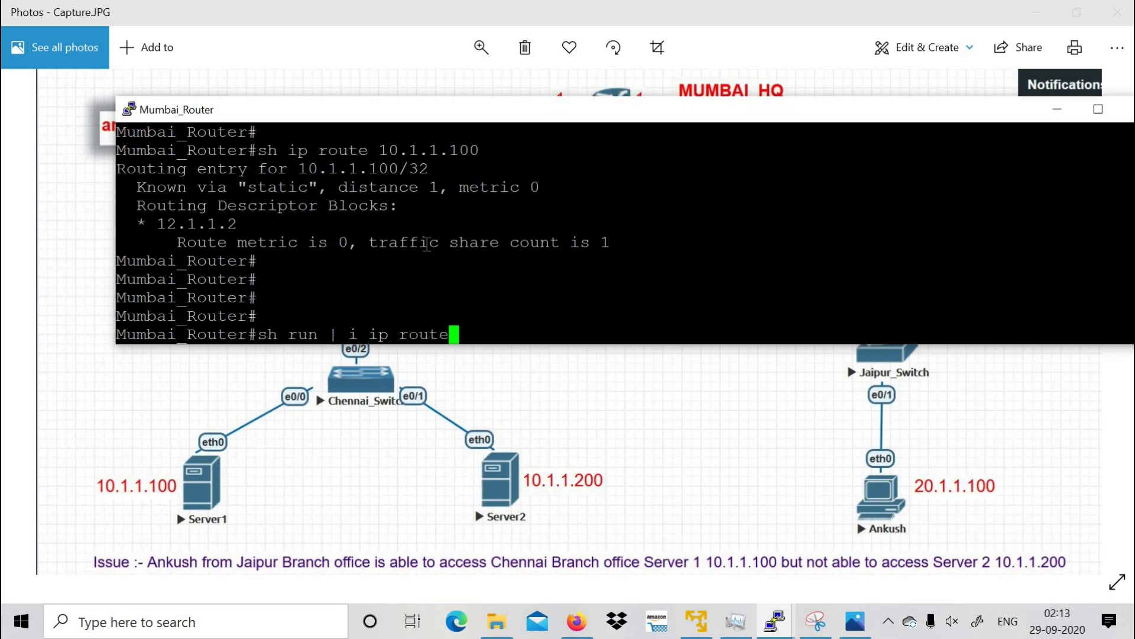
key(Return)
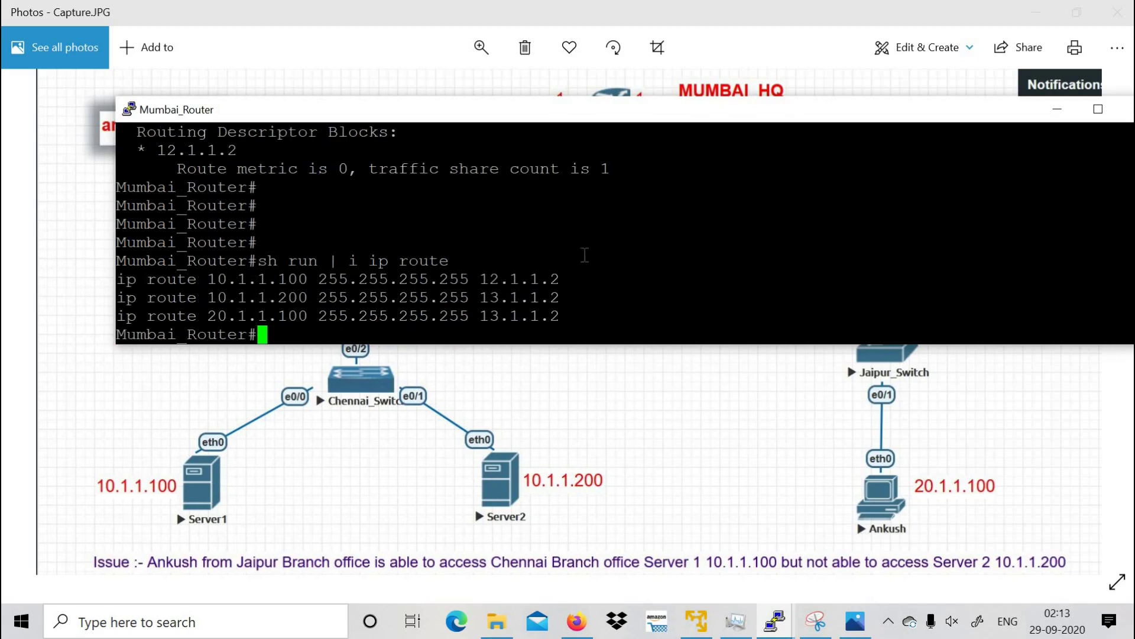
drag(130, 278, 557, 316)
click(565, 280)
Step: Display the Mumbai router's full routing table with sh ip route
text(sh ip ro)
text(ute)
key(Return)
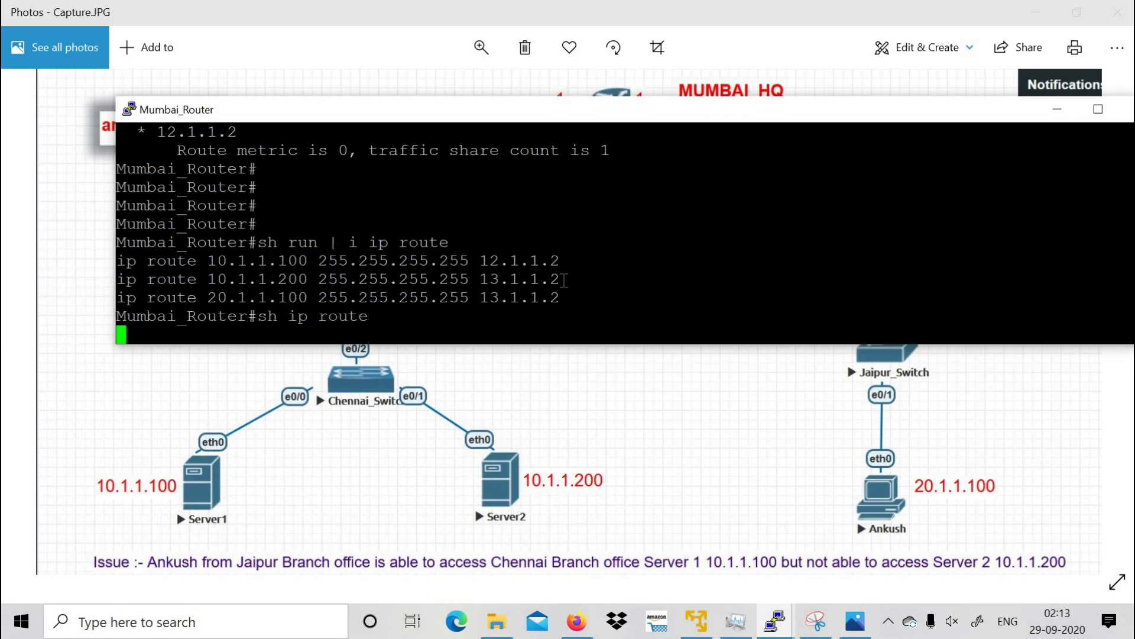
key(Return)
key(Return)
key(Return)
key(Return)
key(Return)
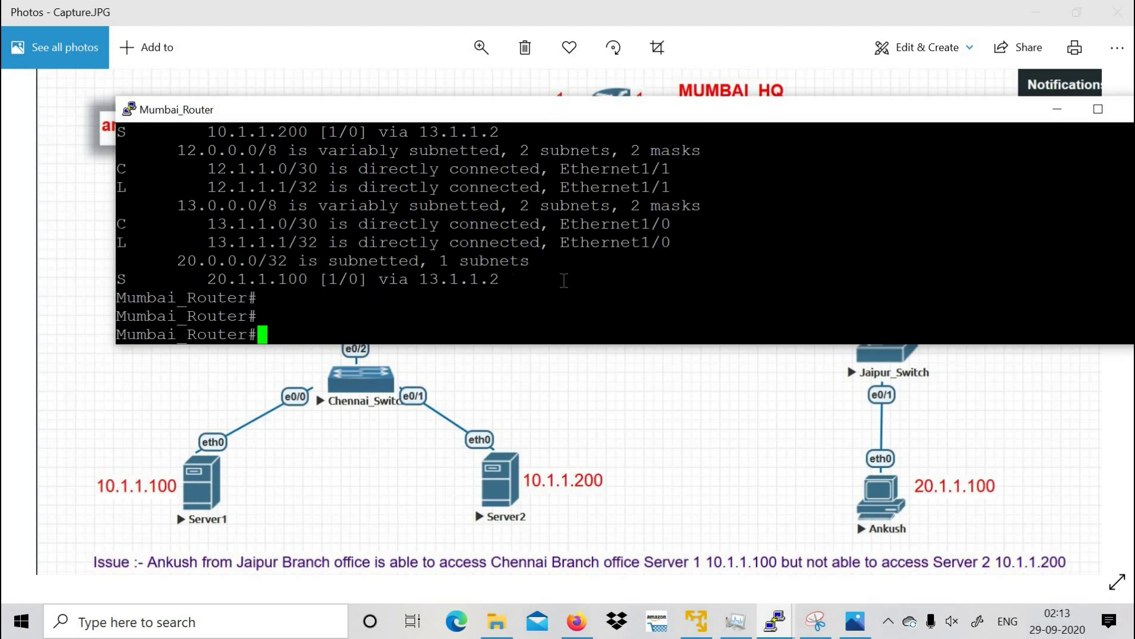
Step: Run sh run | i ip route again to bring the static route commands back into view
text(sh run | i ip route)
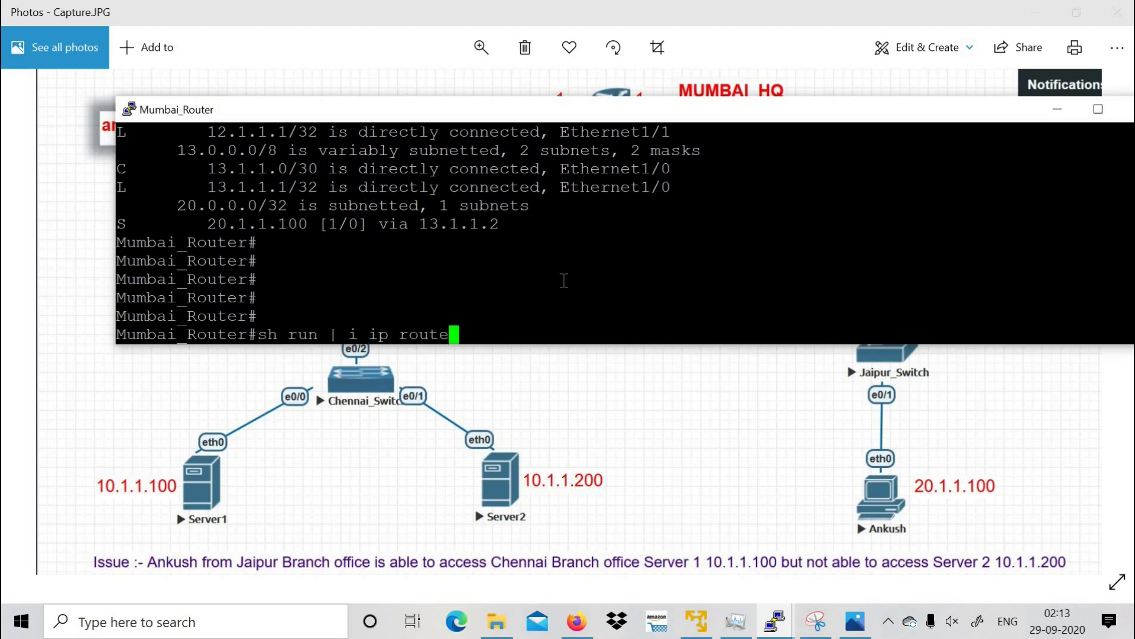
key(Return)
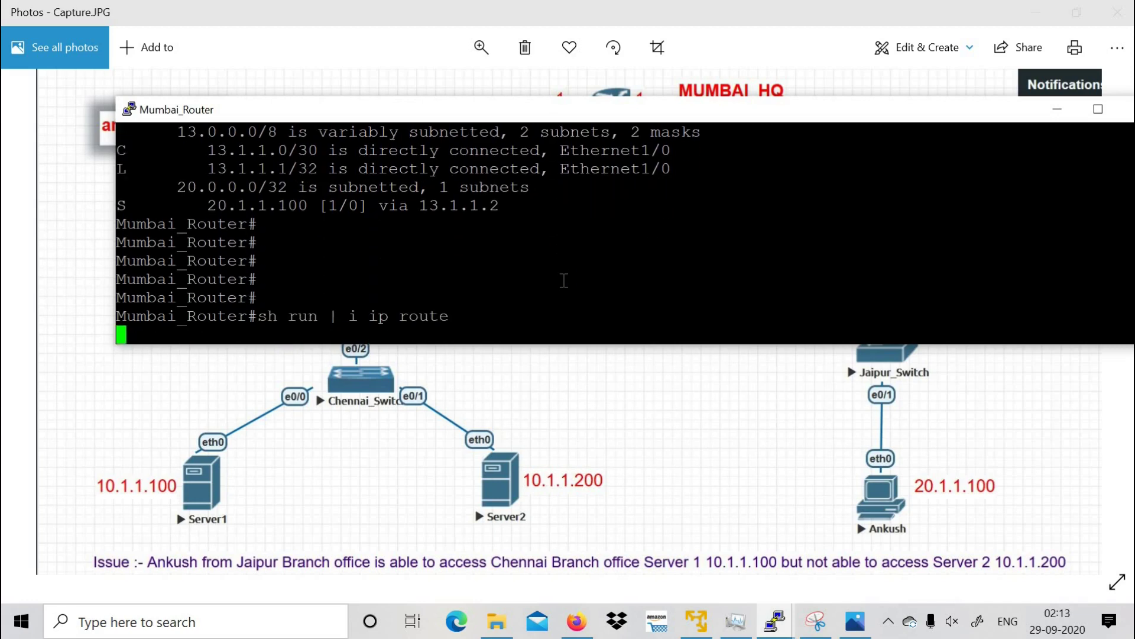
key(Return)
key(Return)
key(Return)
Step: Enter terminal configuration mode and remove the Server2 route with no ip route 10.1.1.200 255.255.255.255 13.1.1.2
text(config)
key(Return)
key(Return)
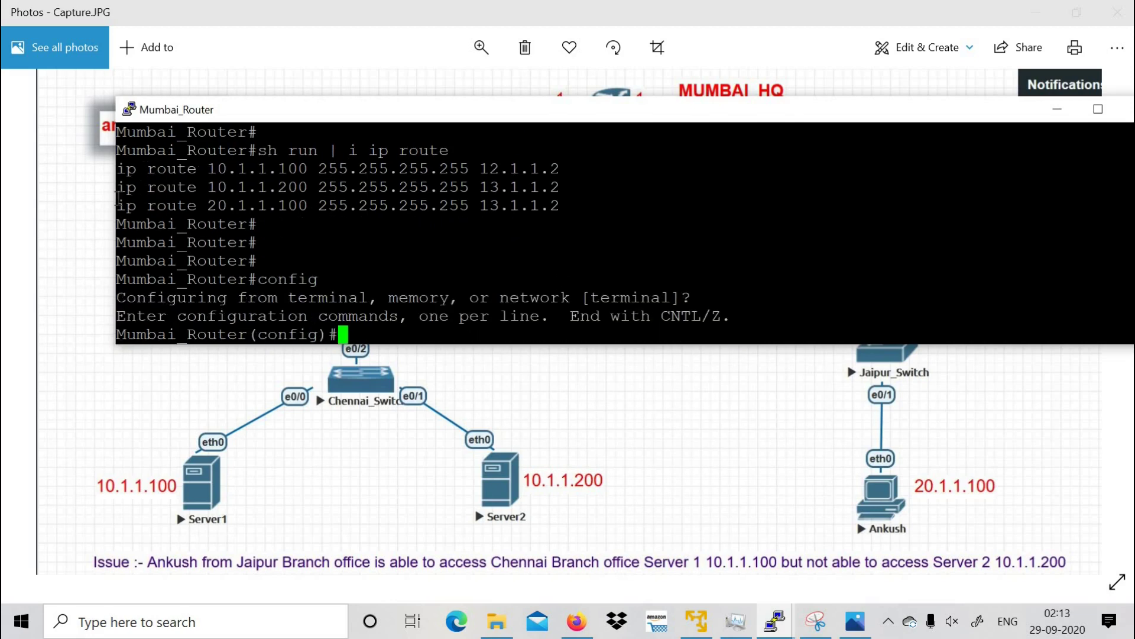
drag(118, 205, 549, 205)
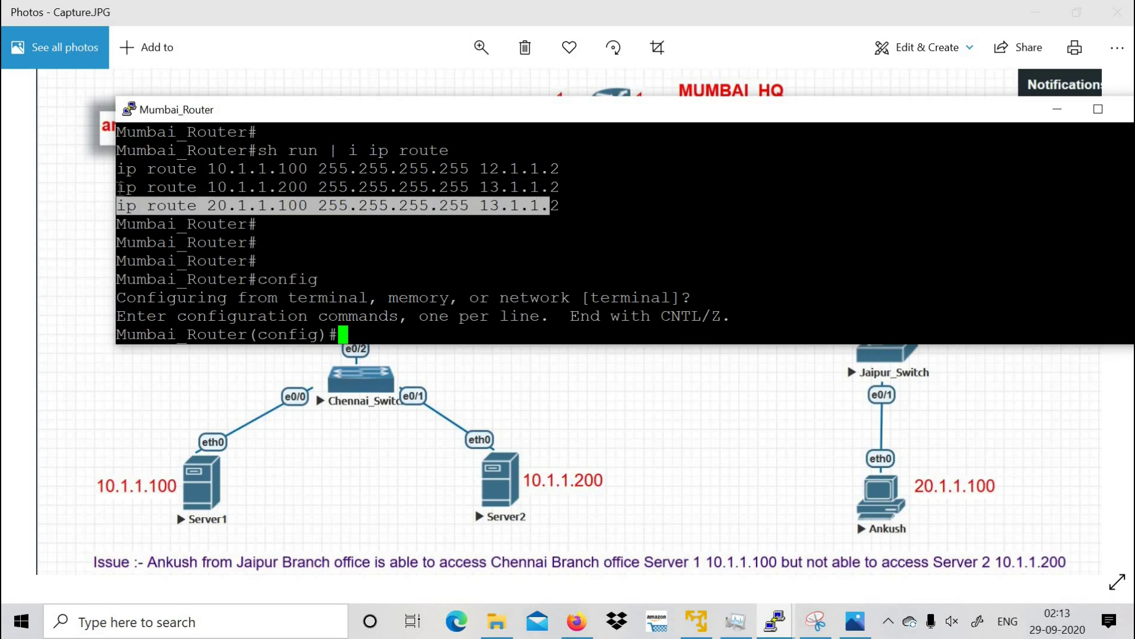
drag(118, 188, 559, 186)
key(ctrl+c)
click(528, 224)
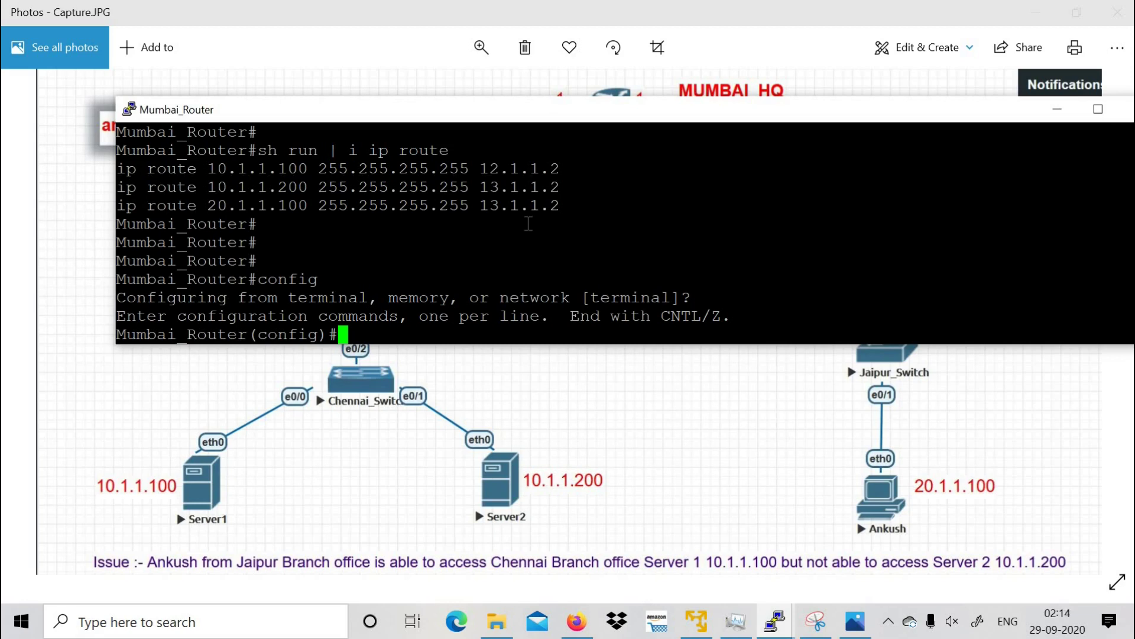
text(no)
right_click(525, 224)
key(Return)
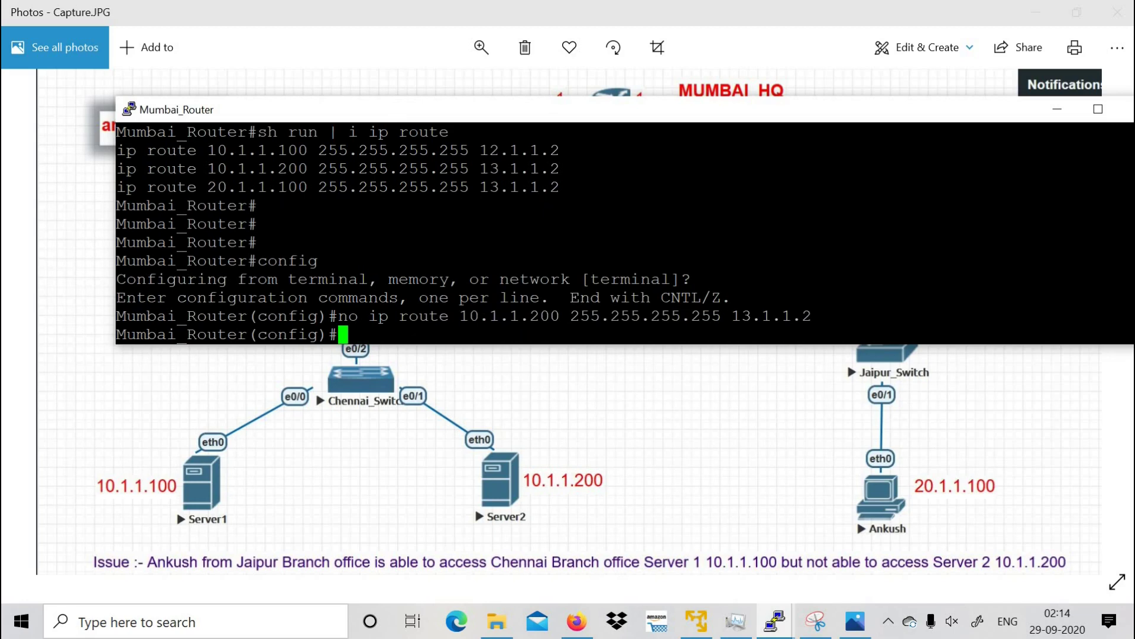
Step: Add the static route ip route 10.1.1.200 255.255.255.255 12.1.1.2, moving the console below the routers in the topology image
right_click(364, 275)
drag(339, 335, 686, 332)
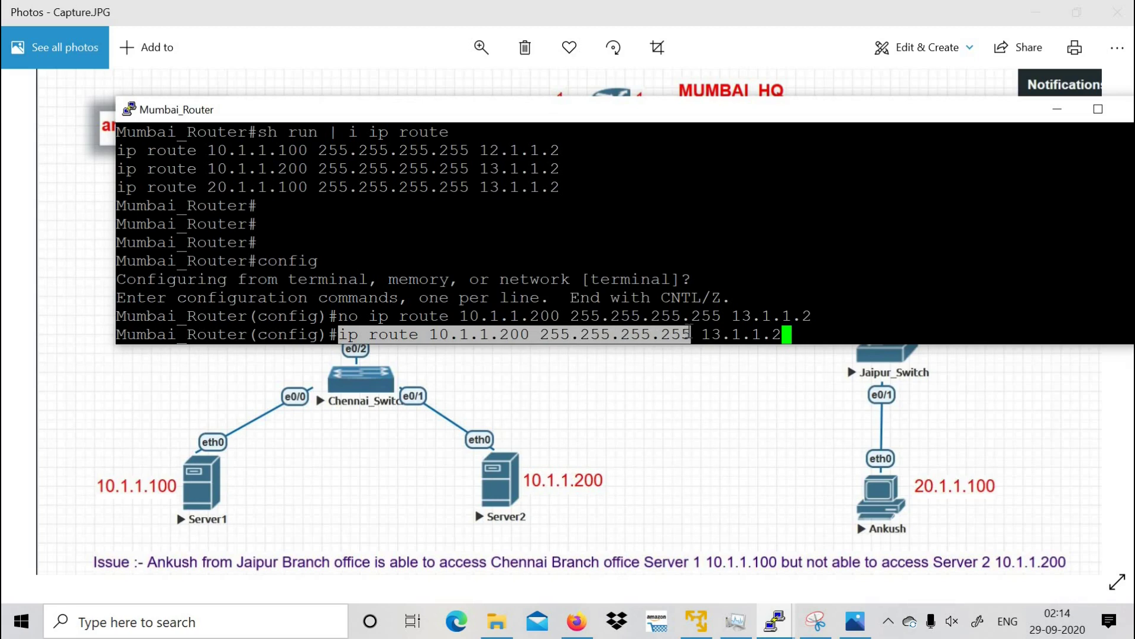
click(851, 315)
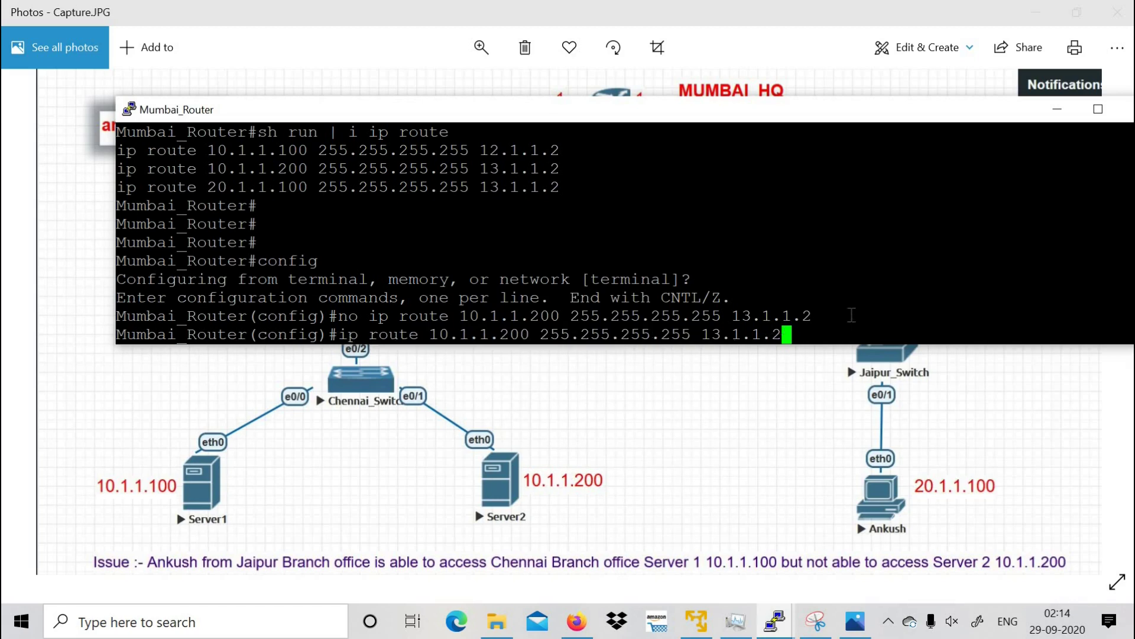
key(BackSpace)
key(BackSpace)
key(BackSpace)
key(BackSpace)
key(BackSpace)
key(BackSpace)
key(BackSpace)
drag(606, 110, 581, 334)
text(2.1.1.)
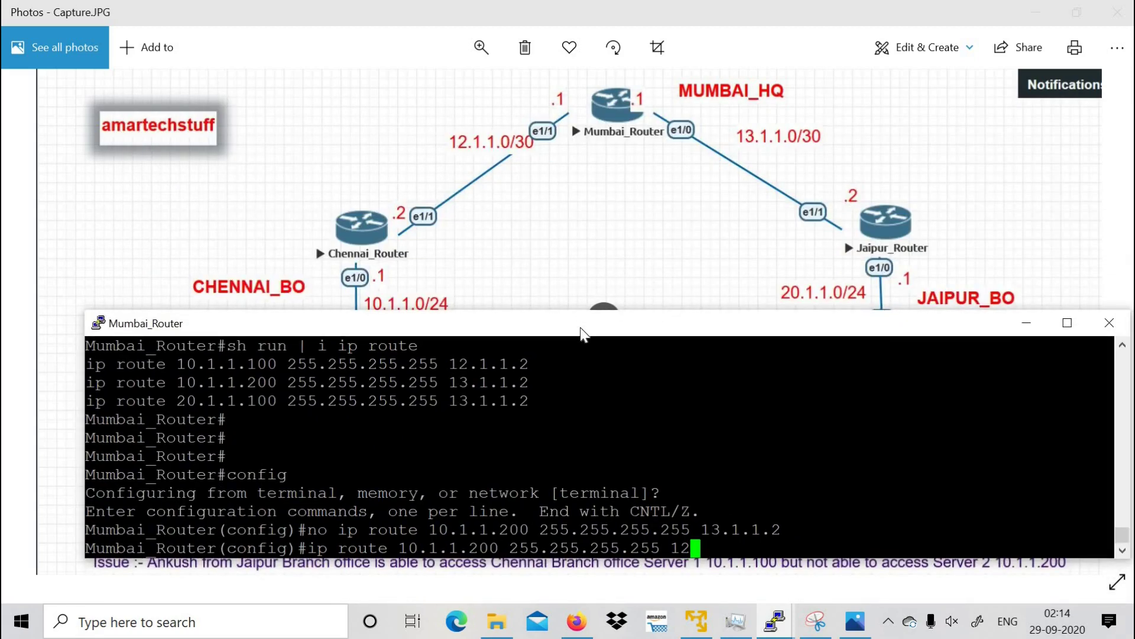
text(2)
key(Return)
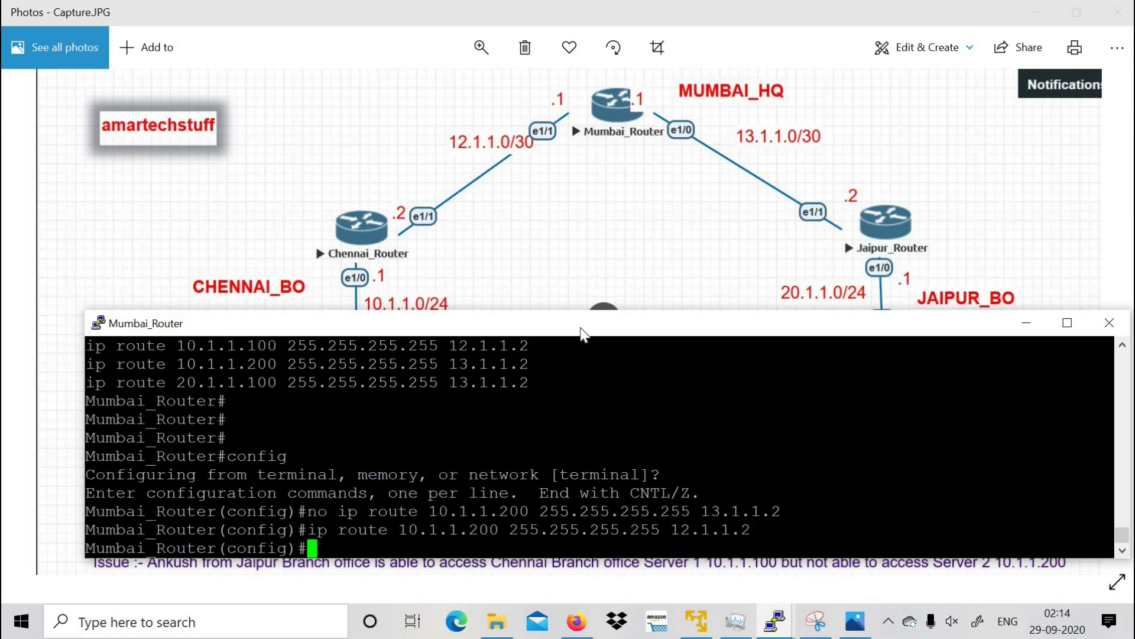
Step: Leave configuration mode and return to the Mumbai router's privileged EXEC prompt
key(ctrl+z)
key(Return)
key(Return)
key(Return)
key(Return)
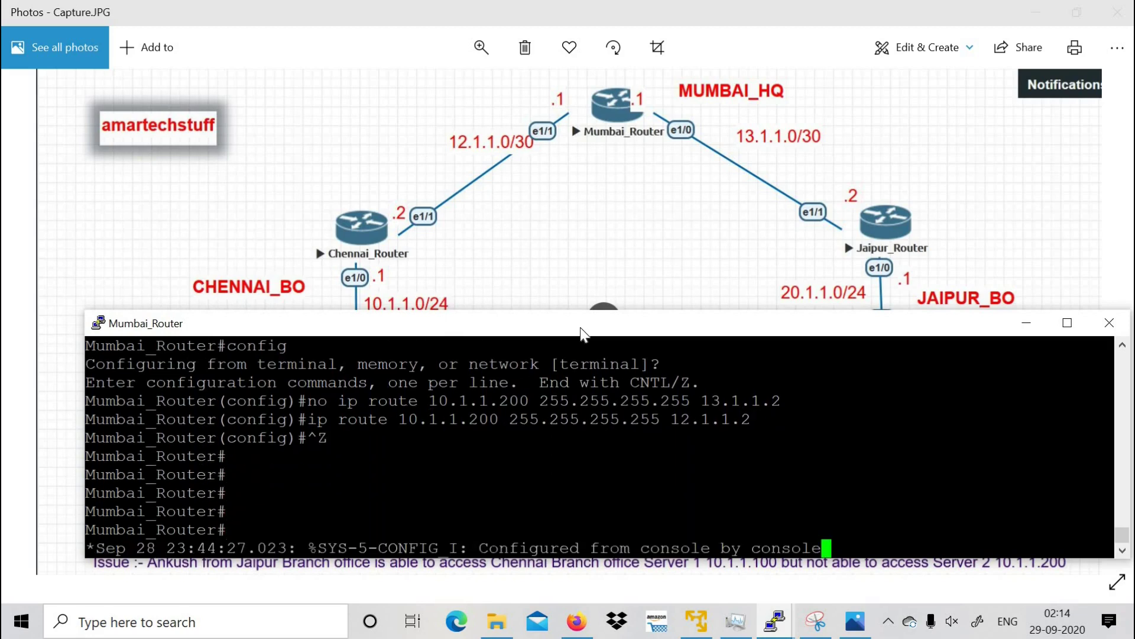
key(Return)
key(Return)
key(Return)
key(Return)
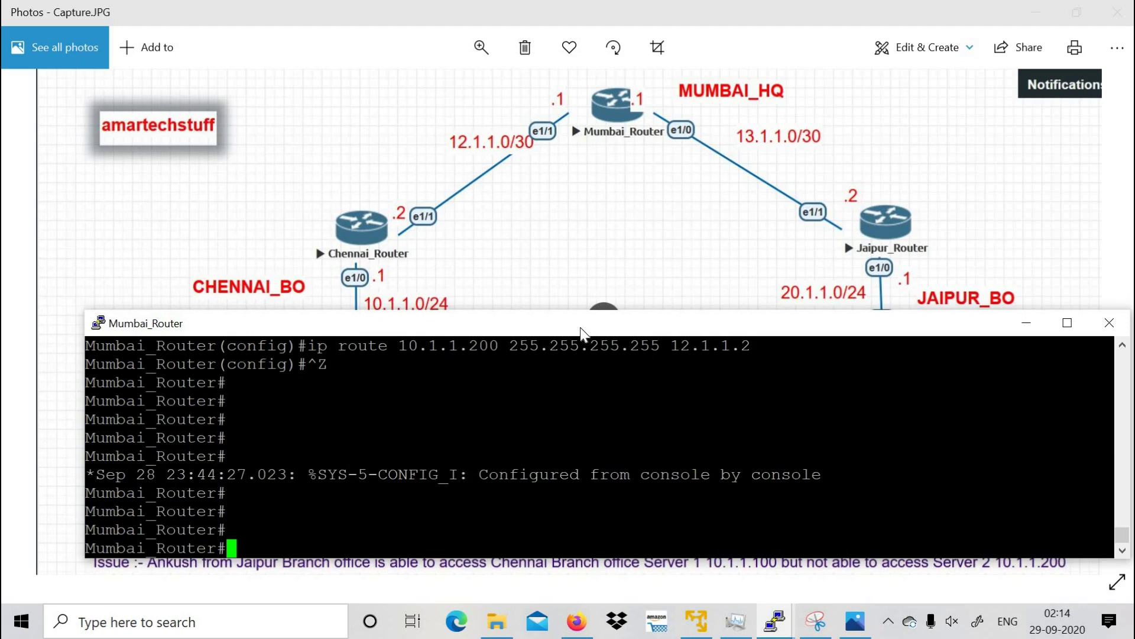
Step: Check the Mumbai router's Server2 route with sh ip route 10.1.1.200 and highlight the destination and next-hop addresses
text(sh ip rotu)
text(e)
key(BackSpace)
key(BackSpace)
key(BackSpace)
key(BackSpace)
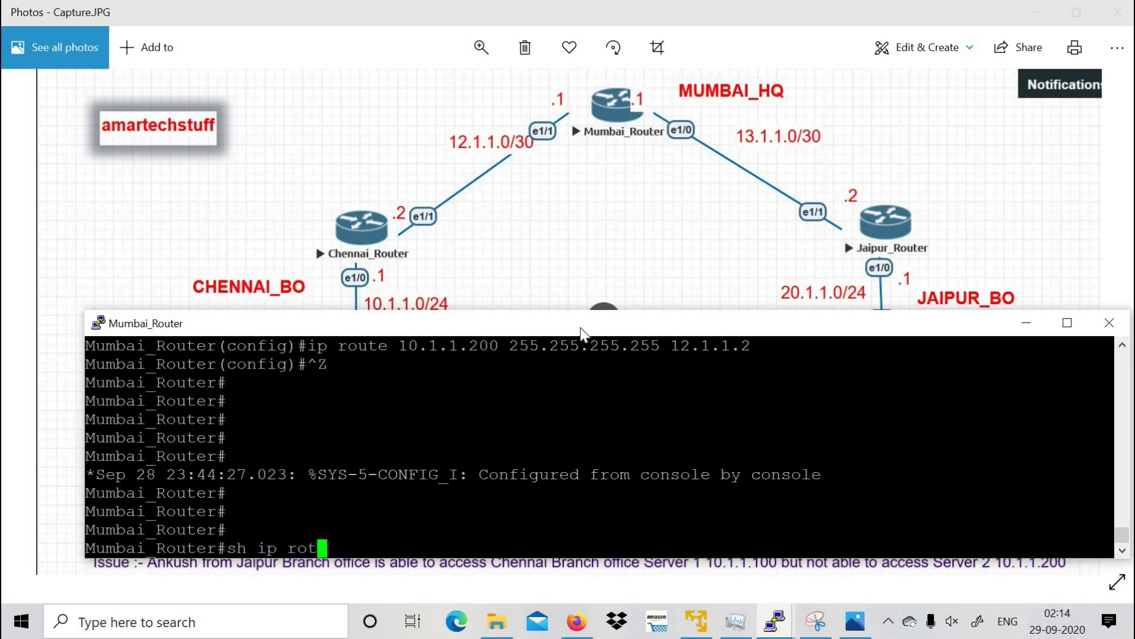
text(ute 10.1.1)
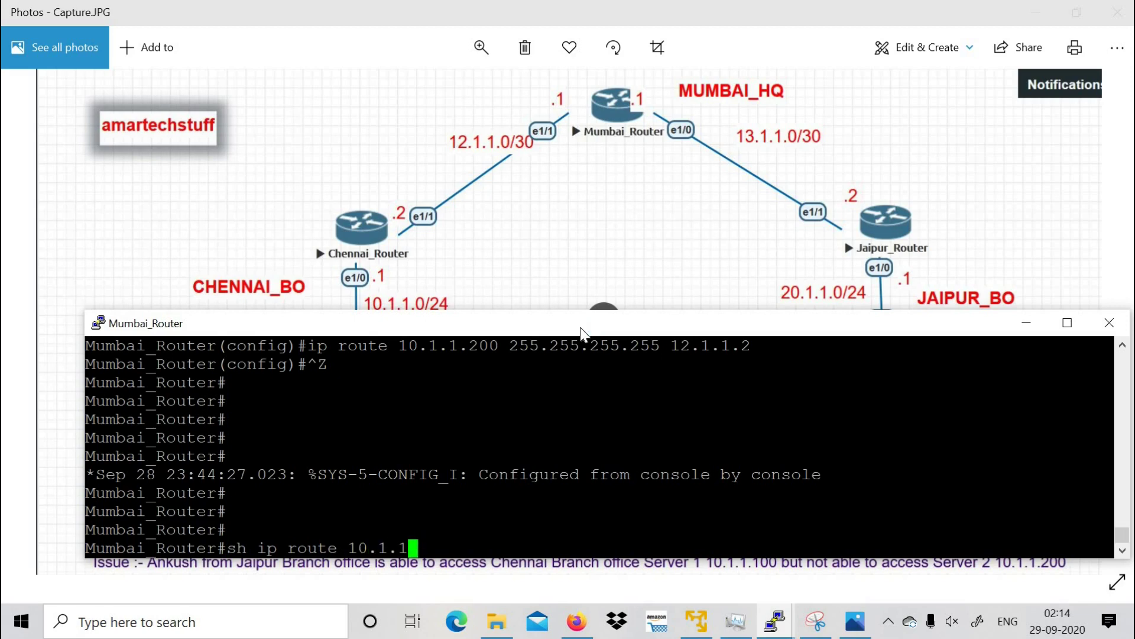
text(.200)
key(BackSpace)
key(BackSpace)
key(BackSpace)
text(.200)
key(Return)
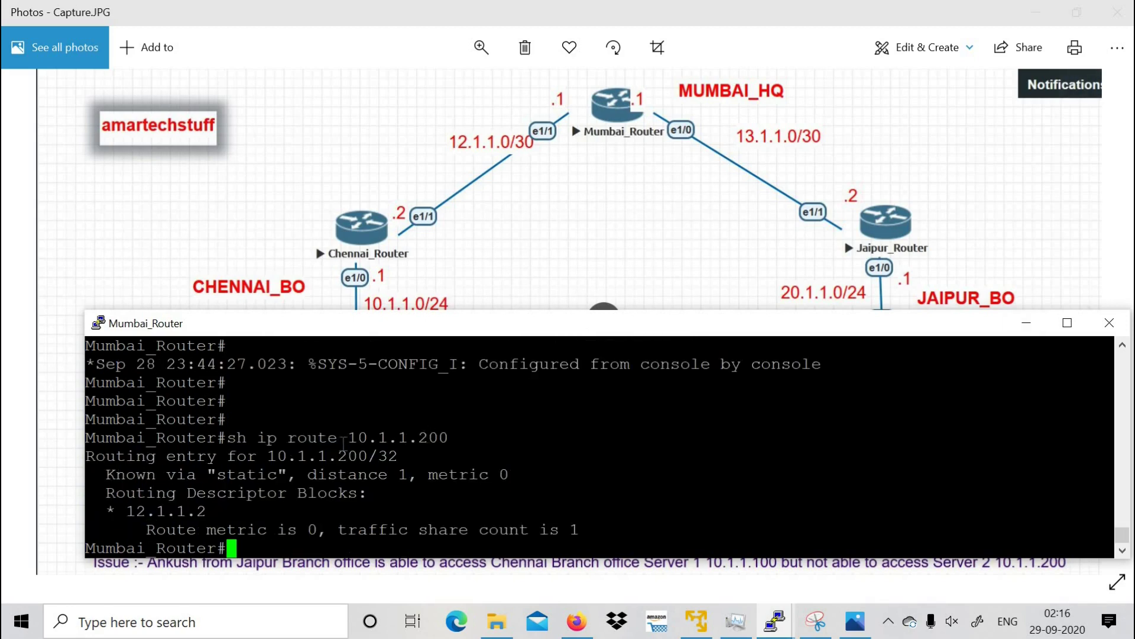
drag(342, 443, 445, 447)
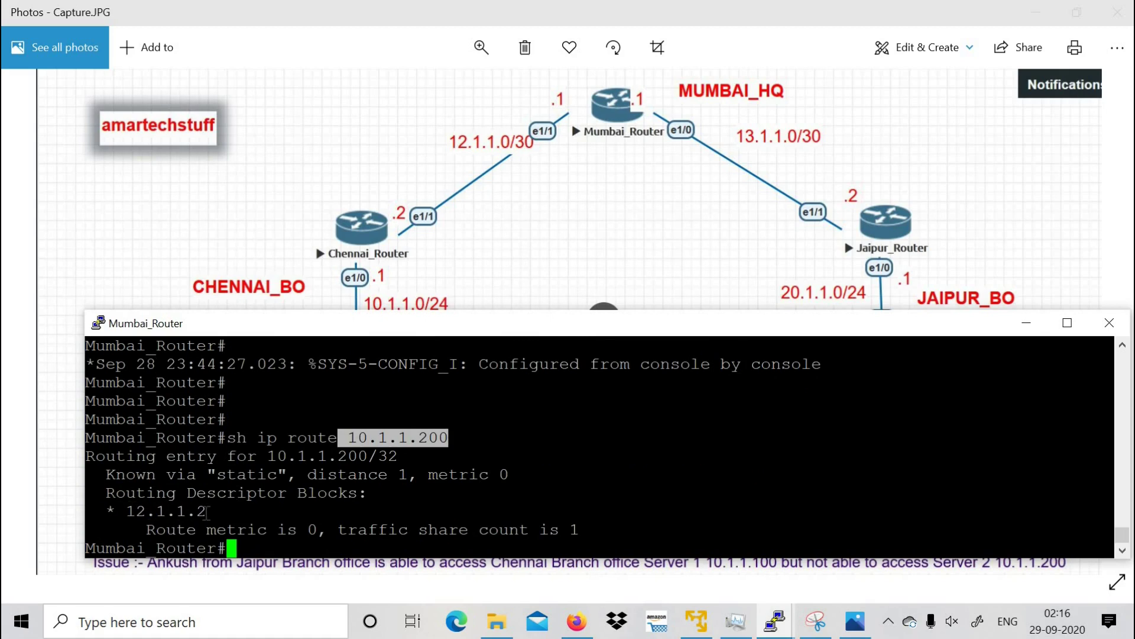
drag(127, 511, 207, 511)
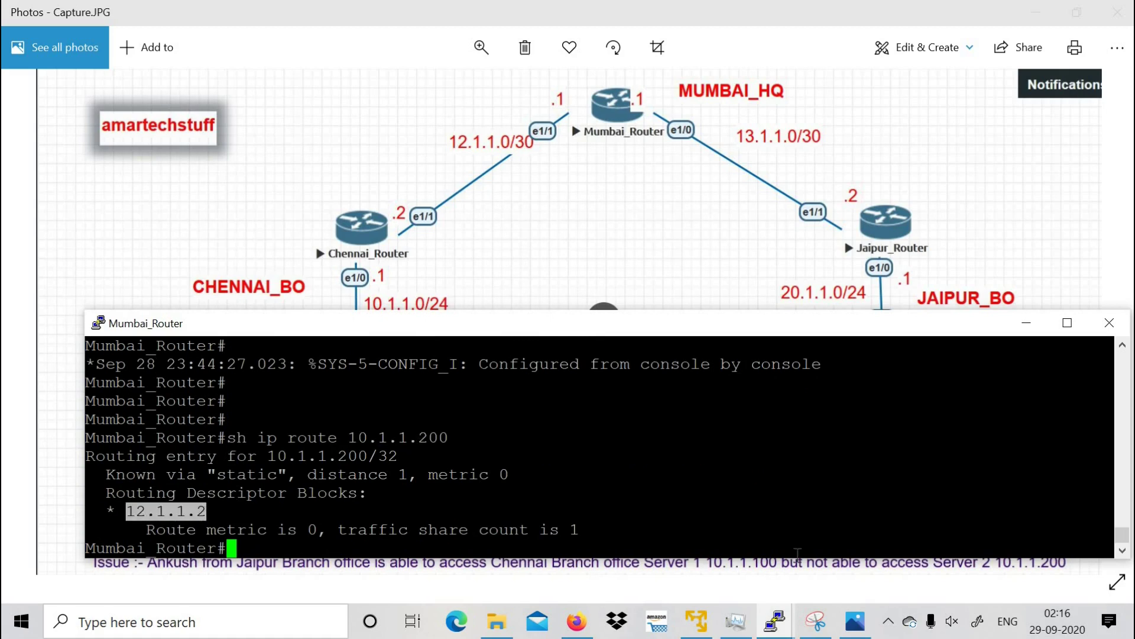
Step: Switch to the Jaipur PC's console, move it lower over the topology image, and rerun trace 10.1.1.200
mouse_move(785, 625)
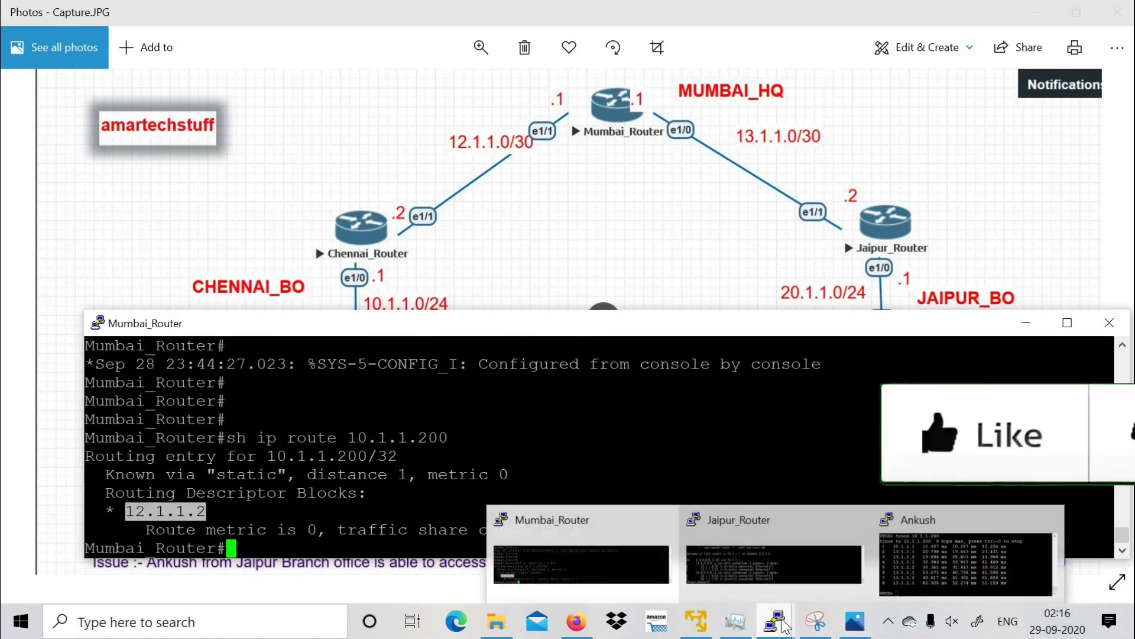
click(904, 569)
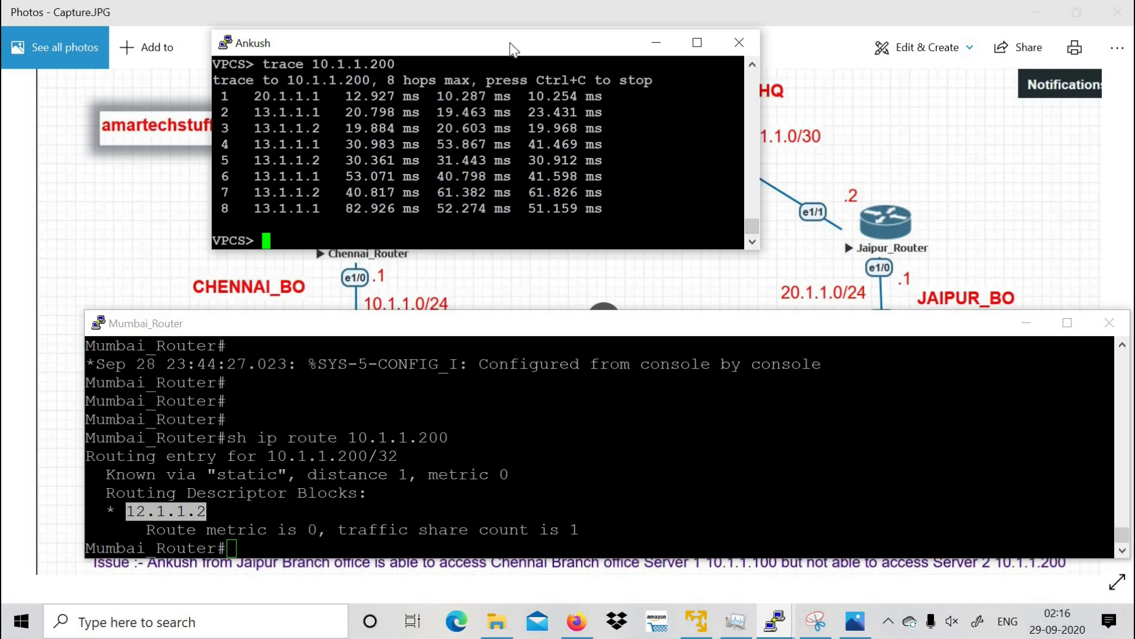
drag(510, 43, 535, 179)
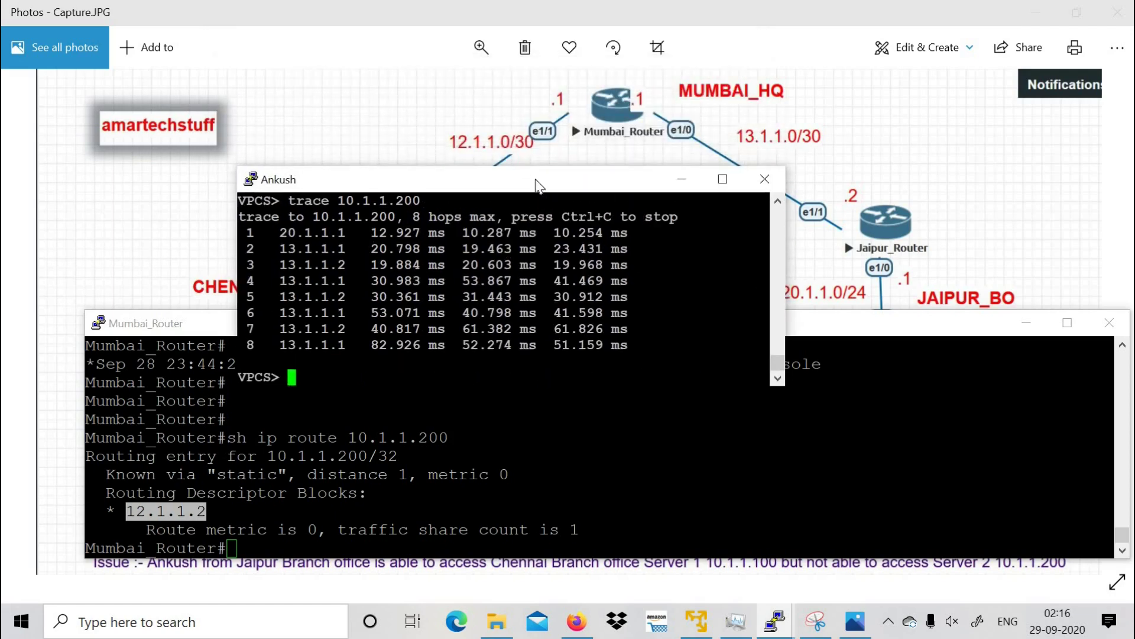
key(Up)
key(Return)
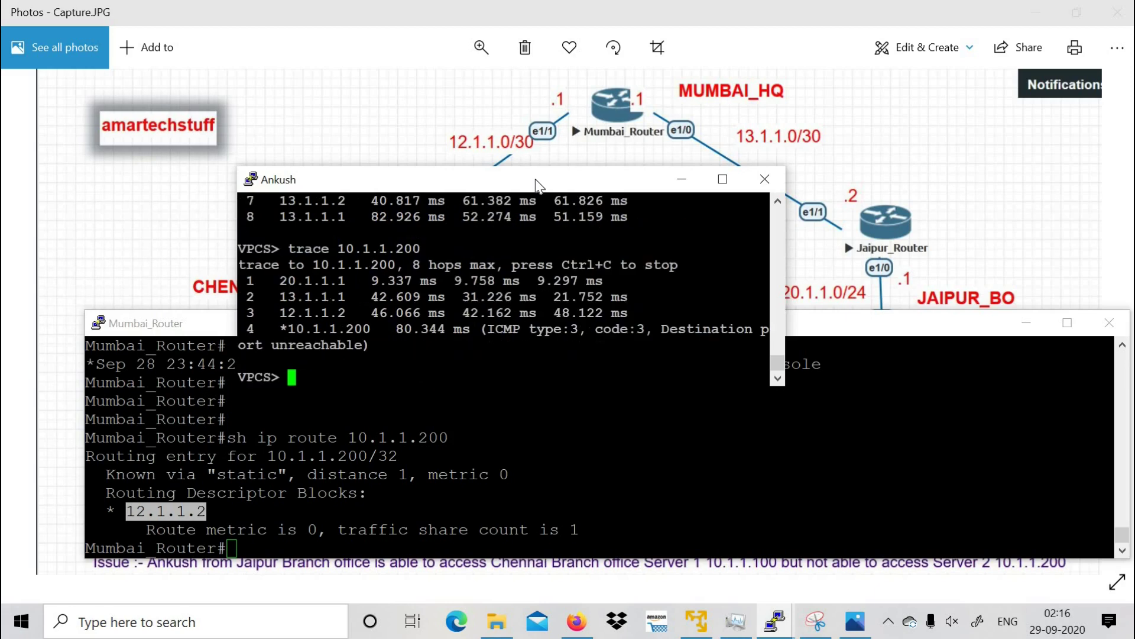
Step: Add blank prompt lines in the Jaipur PC's console and test reachability of Server2 with ping 10.1.1.200
key(Return)
key(Return)
key(Return)
key(Return)
key(Return)
key(Return)
key(Return)
key(Return)
key(Return)
key(Return)
key(Return)
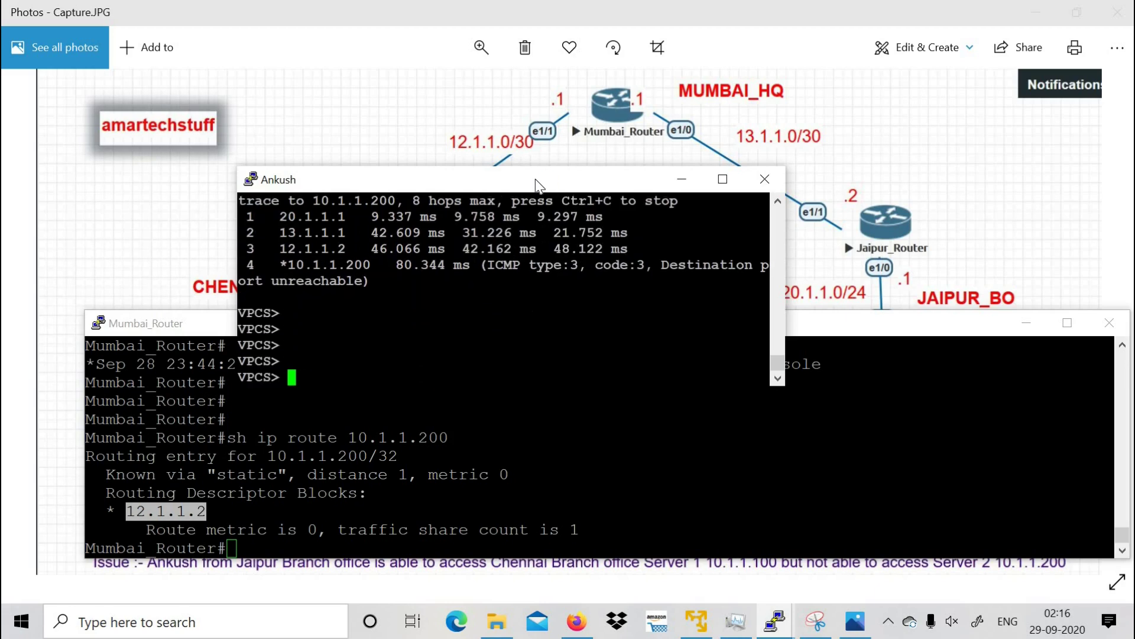
text(ping 10)
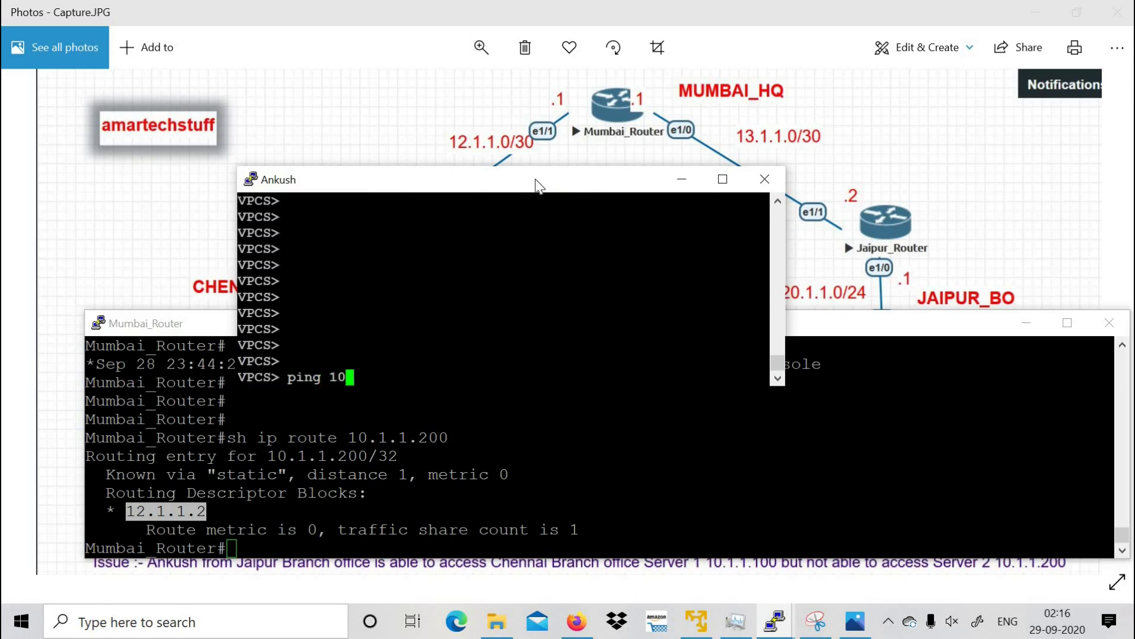
text(.1.1.200)
key(Return)
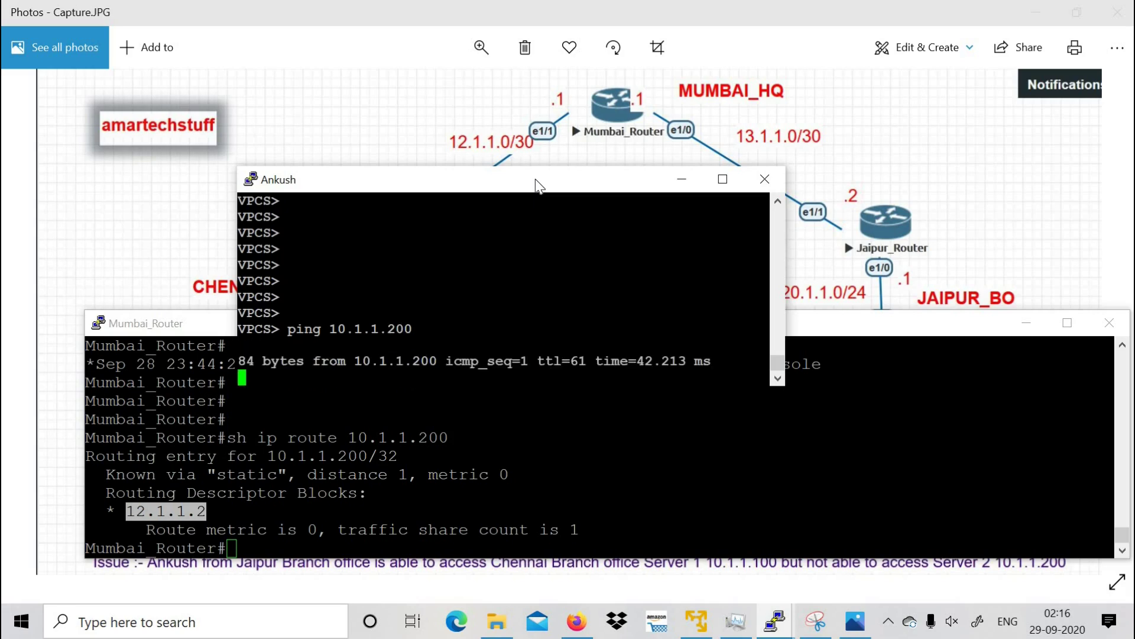